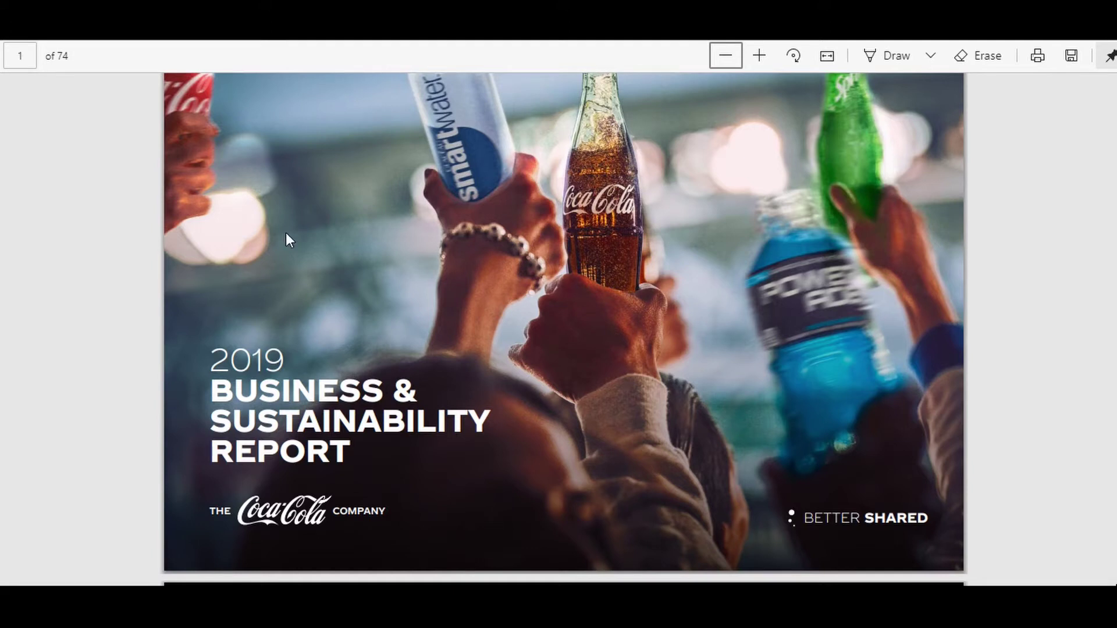
Step: Jump to page 11 of the report in Edge
{"action": "left_click", "coordinate": [30, 58]}
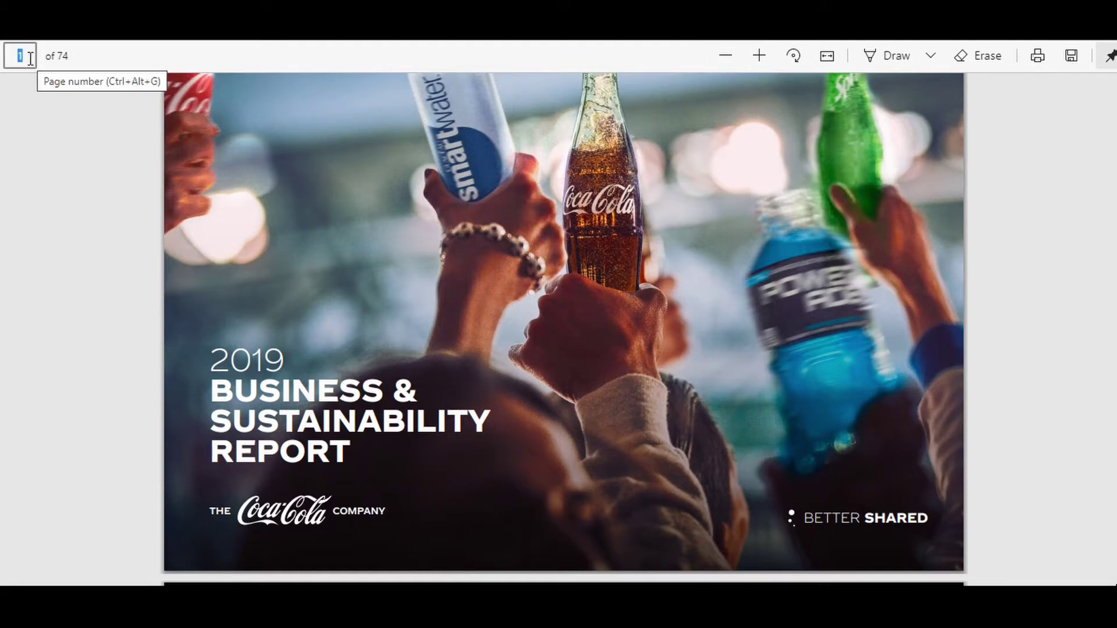
{"action": "type", "text": "11"}
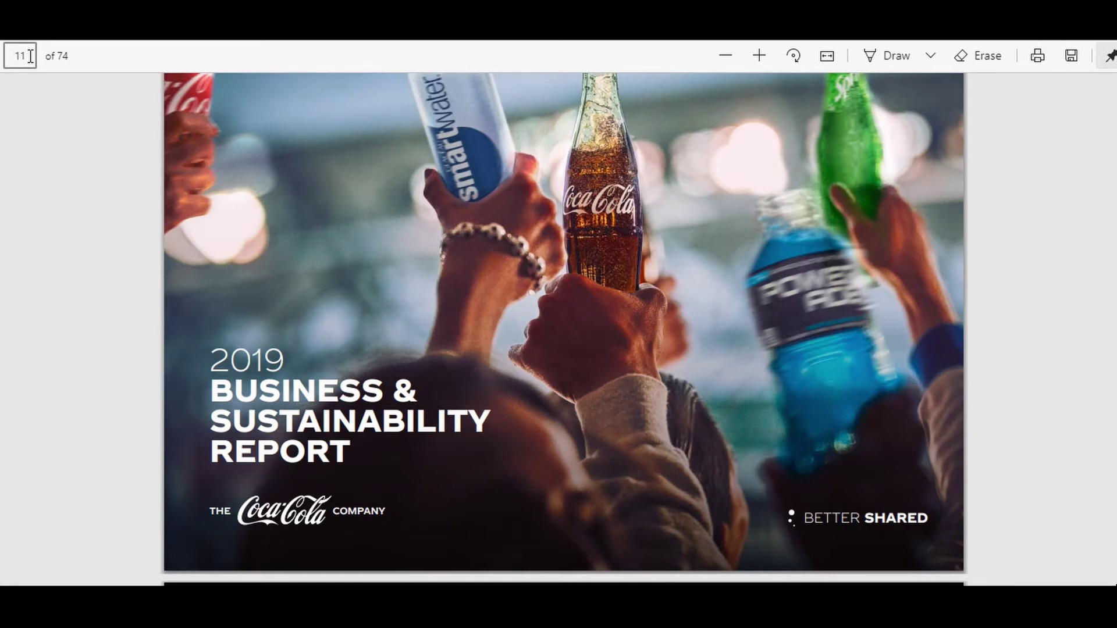
{"action": "key", "text": "Return"}
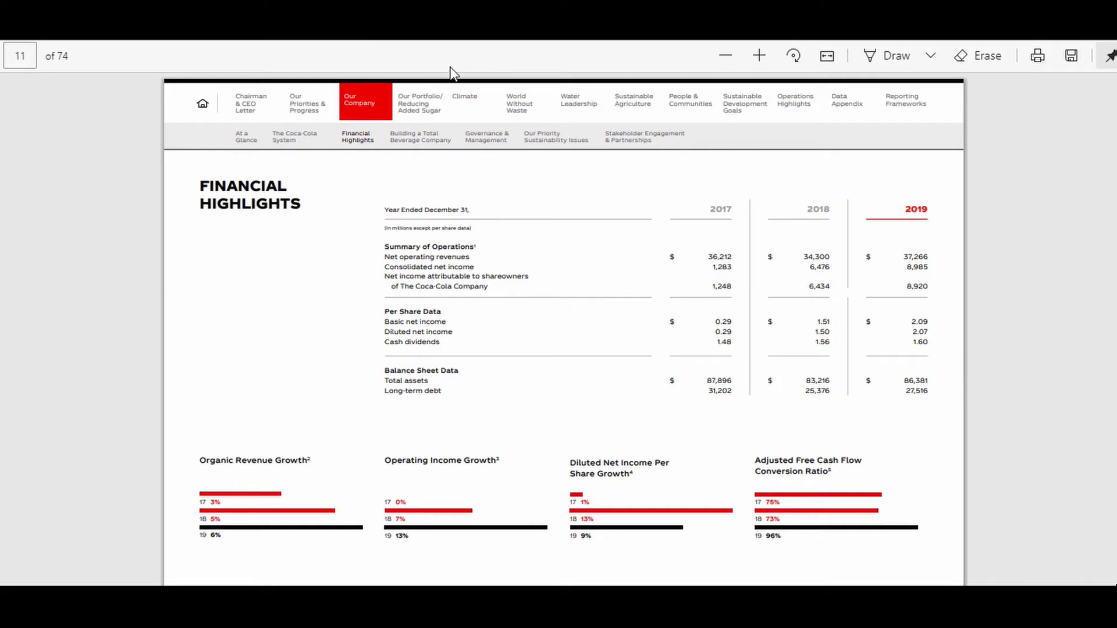
Step: Zoom in three steps on the Financial Highlights page
{"action": "left_click", "coordinate": [760, 56]}
{"action": "left_click", "coordinate": [761, 58]}
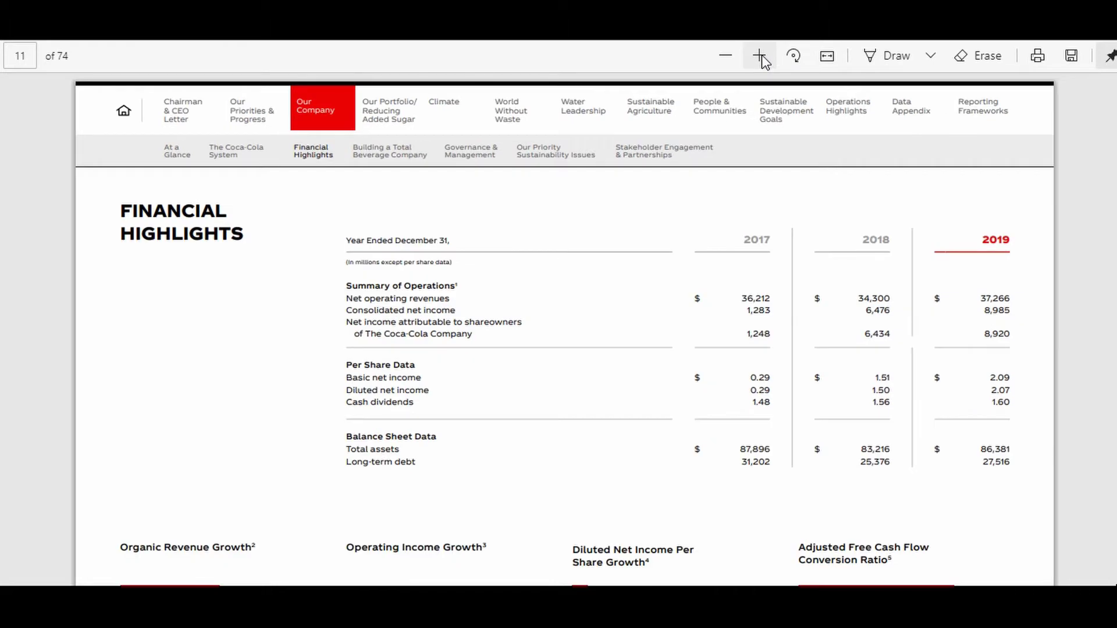
{"action": "left_click", "coordinate": [761, 57]}
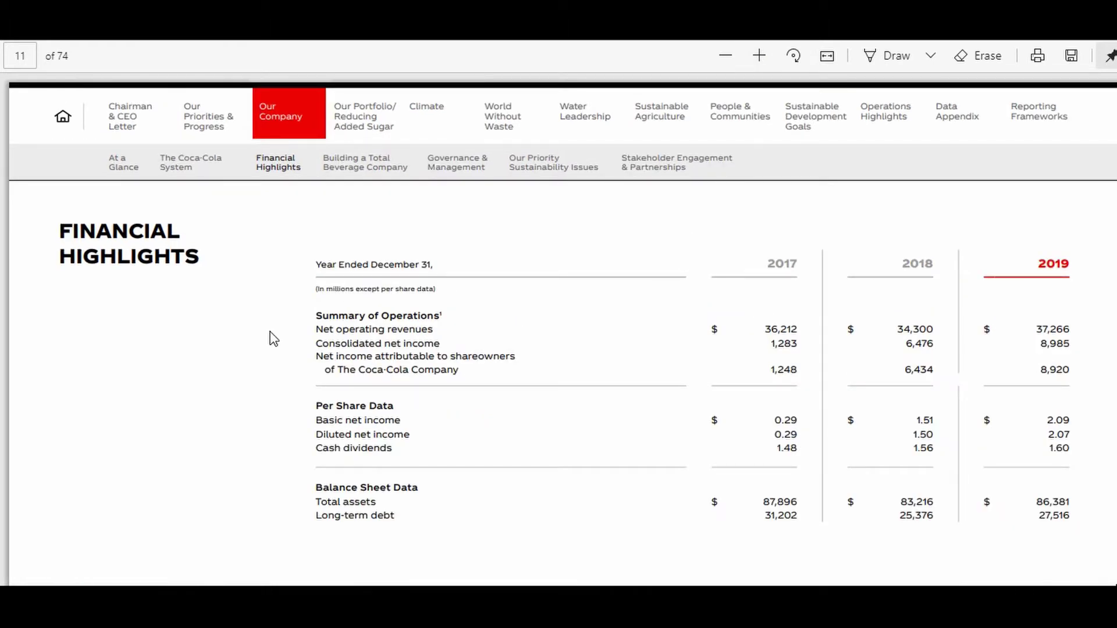
{"action": "scroll", "coordinate": [271, 338], "scroll_direction": "down", "scroll_amount": 1}
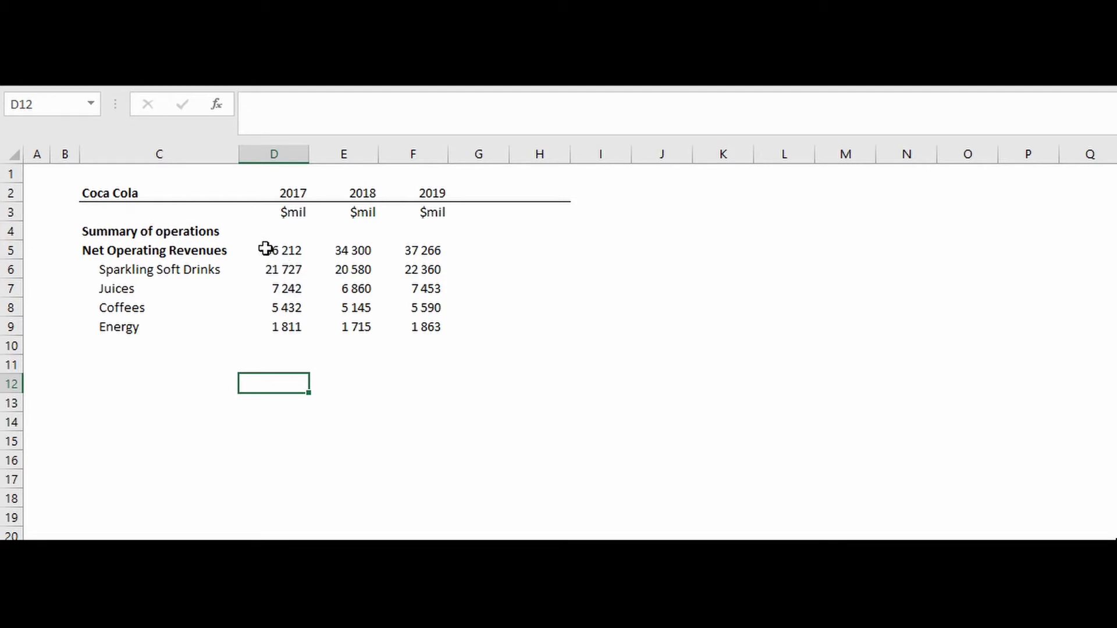
{"action": "left_click", "coordinate": [106, 377]}
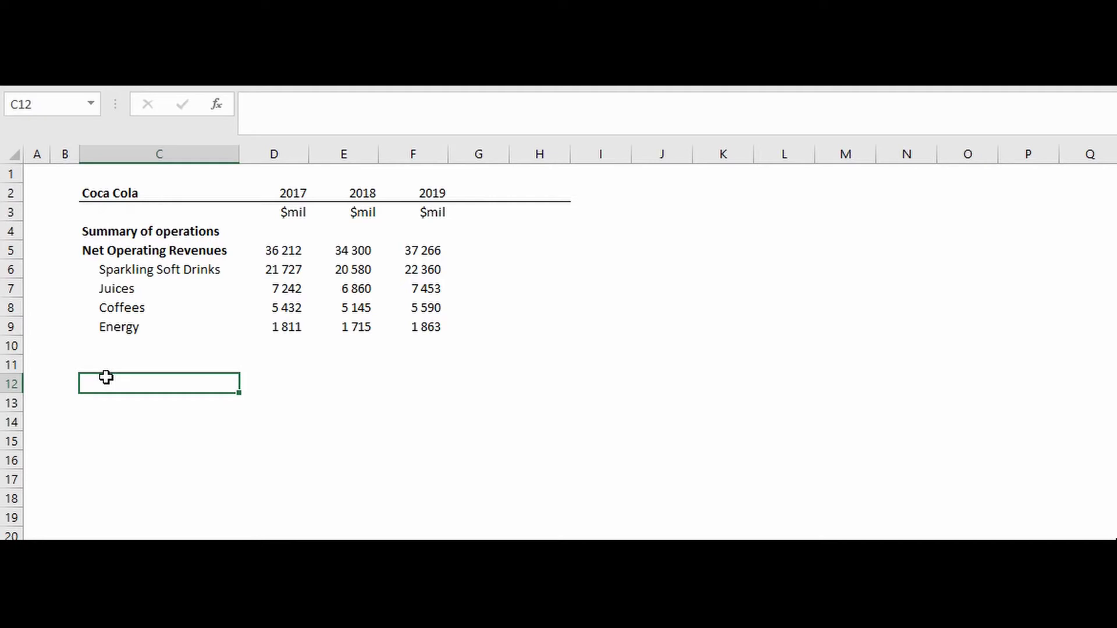
Step: Enter the heading 'Variance' in C12 and remove its indent
{"action": "double_click", "coordinate": [106, 377]}
{"action": "type", "text": "="}
{"action": "key", "text": "BackSpace"}
{"action": "type", "text": "VArianc"}
{"action": "key", "text": "BackSpace"}
{"action": "key", "text": "BackSpace"}
{"action": "key", "text": "BackSpace"}
{"action": "key", "text": "BackSpace"}
{"action": "key", "text": "BackSpace"}
{"action": "key", "text": "BackSpace"}
{"action": "type", "text": "ariance"}
{"action": "key", "text": "Return"}
{"action": "left_click", "coordinate": [106, 378]}
{"action": "key", "text": "ctrl+alt+shift+Tab"}
{"action": "key", "text": "ctrl+alt+shift+Tab"}
Step: Copy the four product names from C6:C9 into C13:C16
{"action": "left_click", "coordinate": [250, 495]}
{"action": "left_click", "coordinate": [188, 383]}
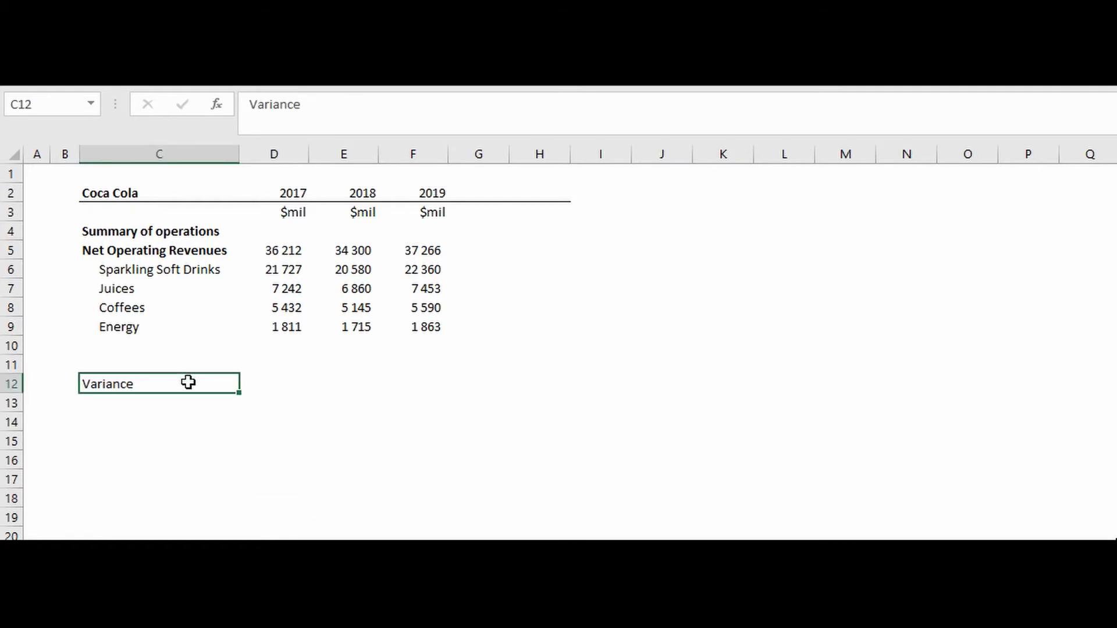
{"action": "key", "text": "Right"}
{"action": "key", "text": "Right"}
{"action": "key", "text": "Left"}
{"action": "key", "text": "Left"}
{"action": "key", "text": "Up"}
{"action": "key", "text": "Up"}
{"action": "key", "text": "Up"}
{"action": "key", "text": "Up"}
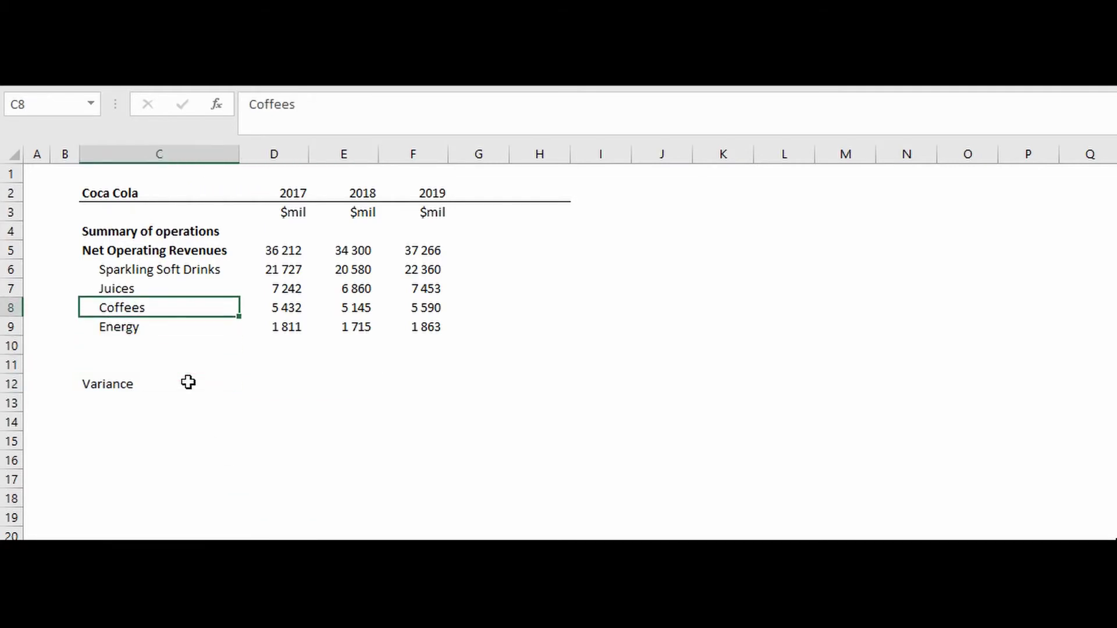
{"action": "key", "text": "Up"}
{"action": "key", "text": "Up"}
{"action": "key", "text": "shift+Down"}
{"action": "key", "text": "shift+Down"}
{"action": "key", "text": "shift+Down"}
{"action": "key", "text": "ctrl+c"}
{"action": "key", "text": "Down"}
{"action": "key", "text": "Down"}
{"action": "key", "text": "Down"}
{"action": "key", "text": "Down"}
{"action": "key", "text": "Down"}
{"action": "key", "text": "Down"}
{"action": "key", "text": "Down"}
{"action": "key", "text": "ctrl+v"}
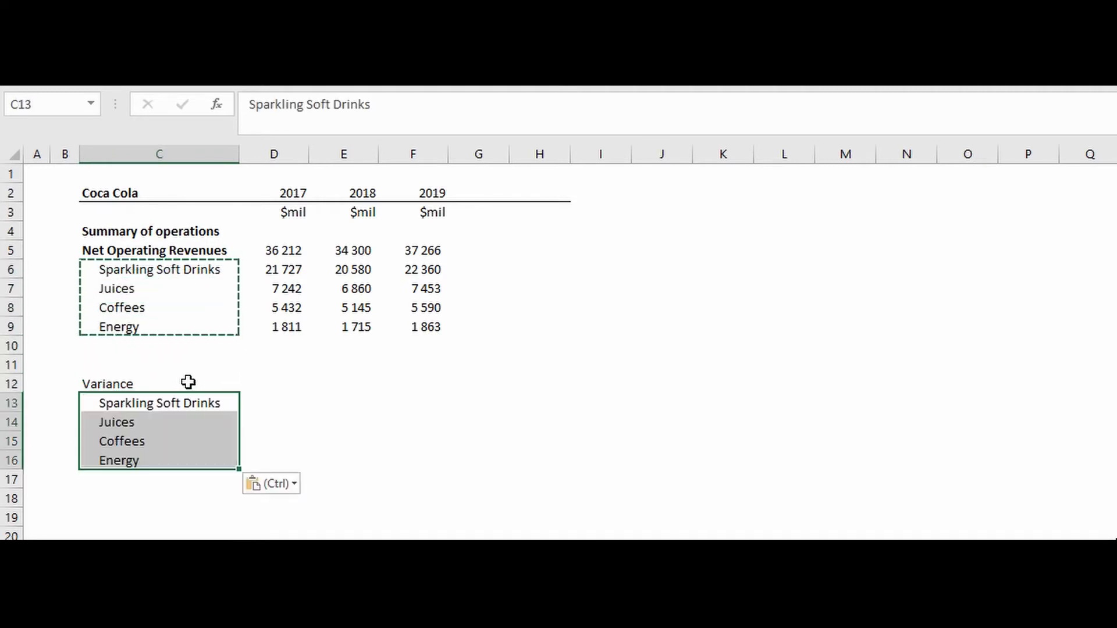
Step: Enter =E6-D6 in E13 as the 2018 Sparkling Soft Drinks variance
{"action": "left_click", "coordinate": [361, 400]}
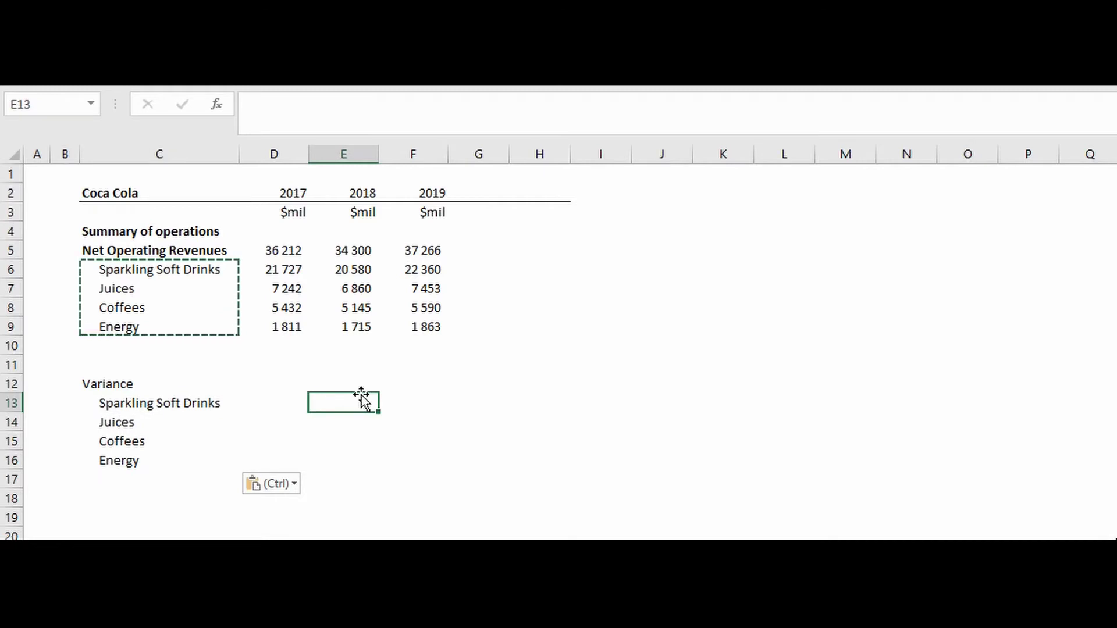
{"action": "type", "text": "="}
{"action": "key", "text": "Up"}
{"action": "key", "text": "Up"}
{"action": "key", "text": "Up"}
{"action": "key", "text": "Up"}
{"action": "key", "text": "Up"}
{"action": "key", "text": "Up"}
{"action": "key", "text": "Up"}
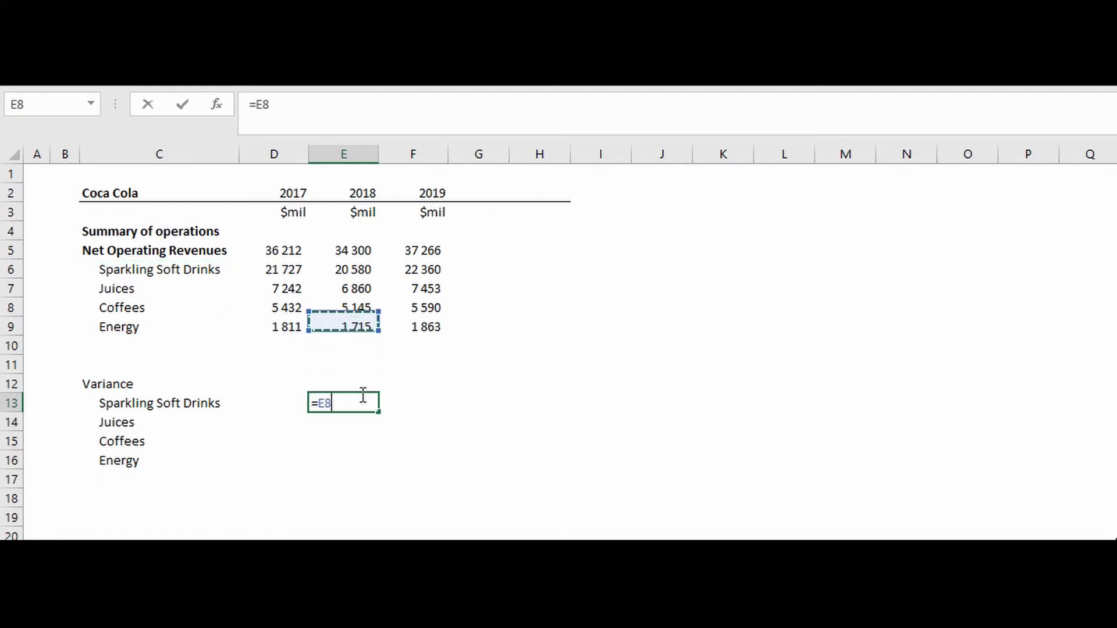
{"action": "type", "text": "-"}
{"action": "key", "text": "Up"}
{"action": "key", "text": "Up"}
{"action": "key", "text": "Up"}
{"action": "key", "text": "Up"}
{"action": "key", "text": "Up"}
{"action": "key", "text": "Up"}
{"action": "key", "text": "Up"}
{"action": "key", "text": "Left"}
{"action": "key", "text": "Return"}
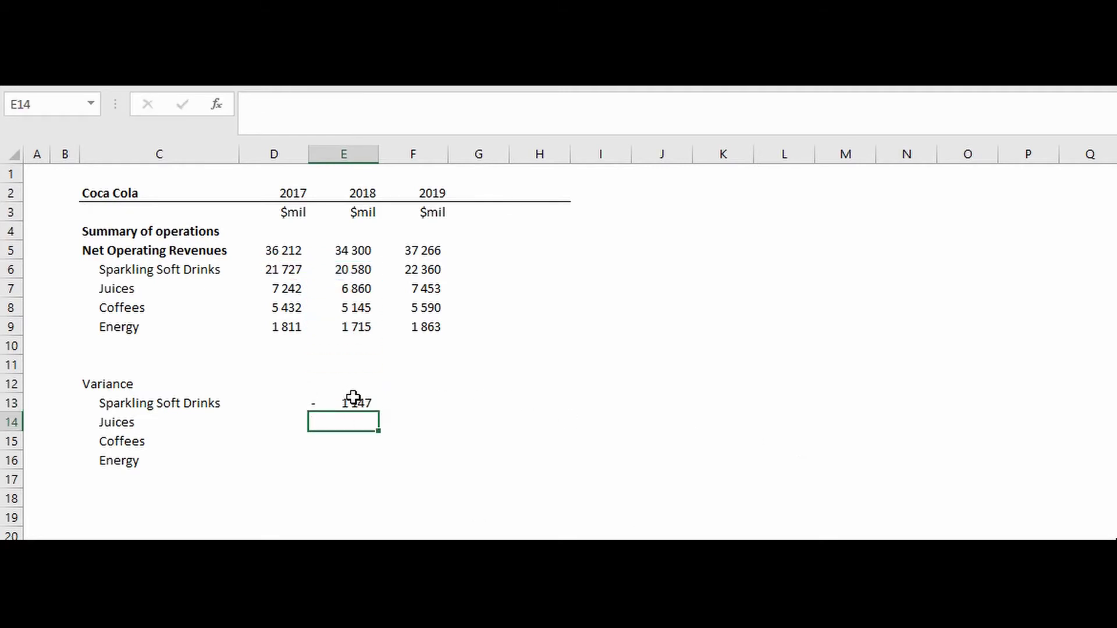
Step: Fill the variance formula down to E16 and across into column F
{"action": "left_click", "coordinate": [353, 397]}
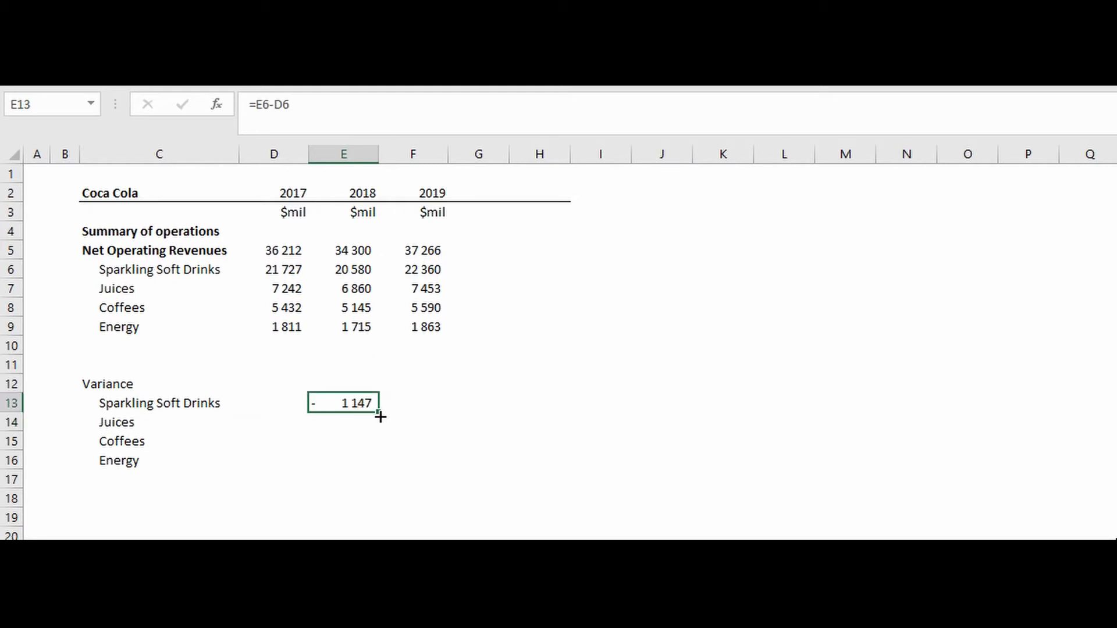
{"action": "left_click_drag", "start_coordinate": [380, 417], "coordinate": [362, 472]}
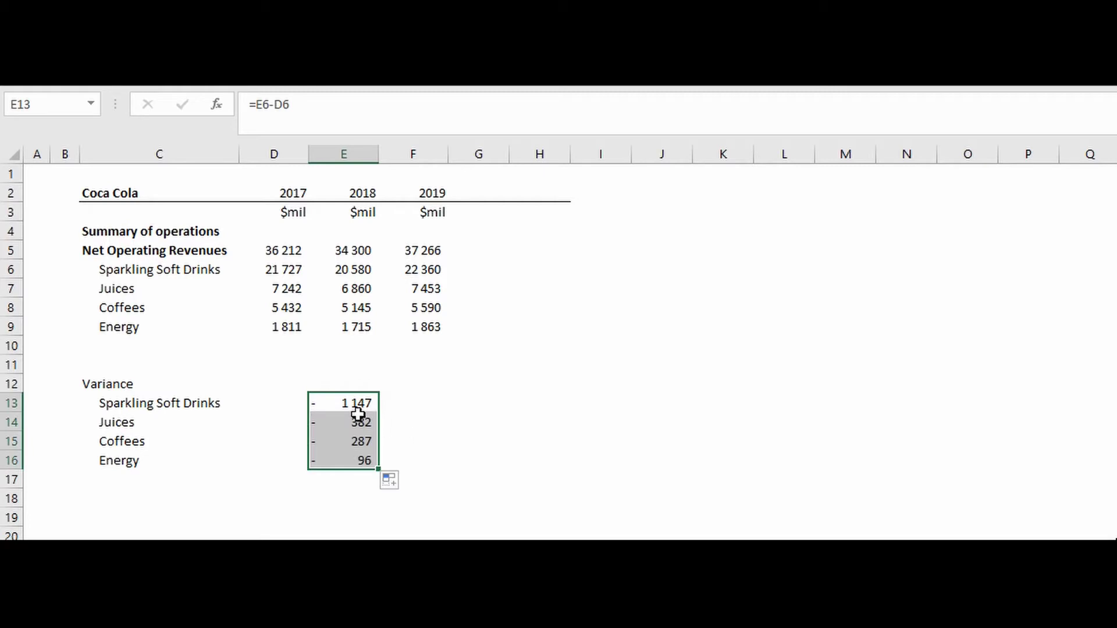
{"action": "left_click", "coordinate": [417, 404]}
{"action": "left_click_drag", "start_coordinate": [349, 402], "coordinate": [351, 478]}
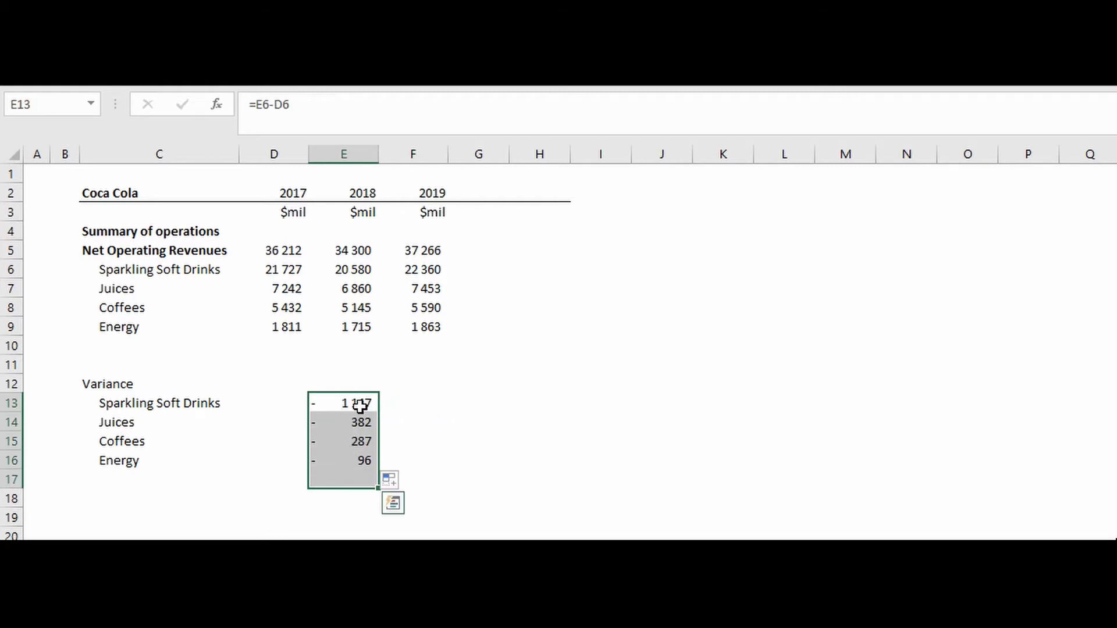
{"action": "left_click_drag", "start_coordinate": [360, 405], "coordinate": [443, 467]}
{"action": "left_click", "coordinate": [554, 414]}
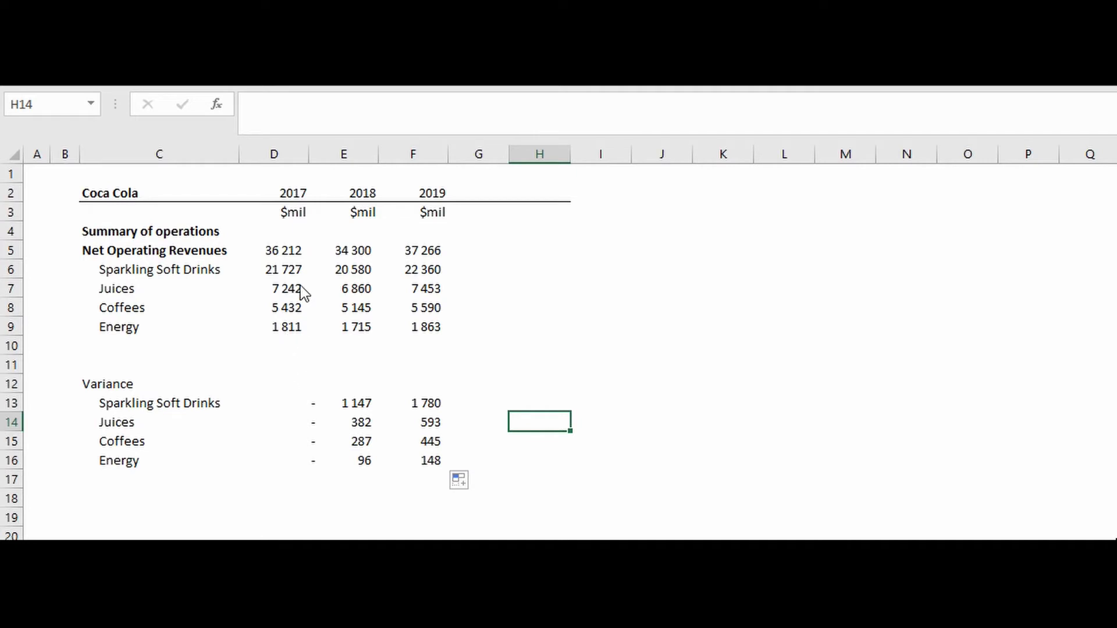
Step: Copy the 2017–2019 year headings from D2:F2 into row 12
{"action": "left_click", "coordinate": [285, 210]}
{"action": "left_click_drag", "start_coordinate": [290, 195], "coordinate": [405, 188]}
{"action": "key", "text": "ctrl+c"}
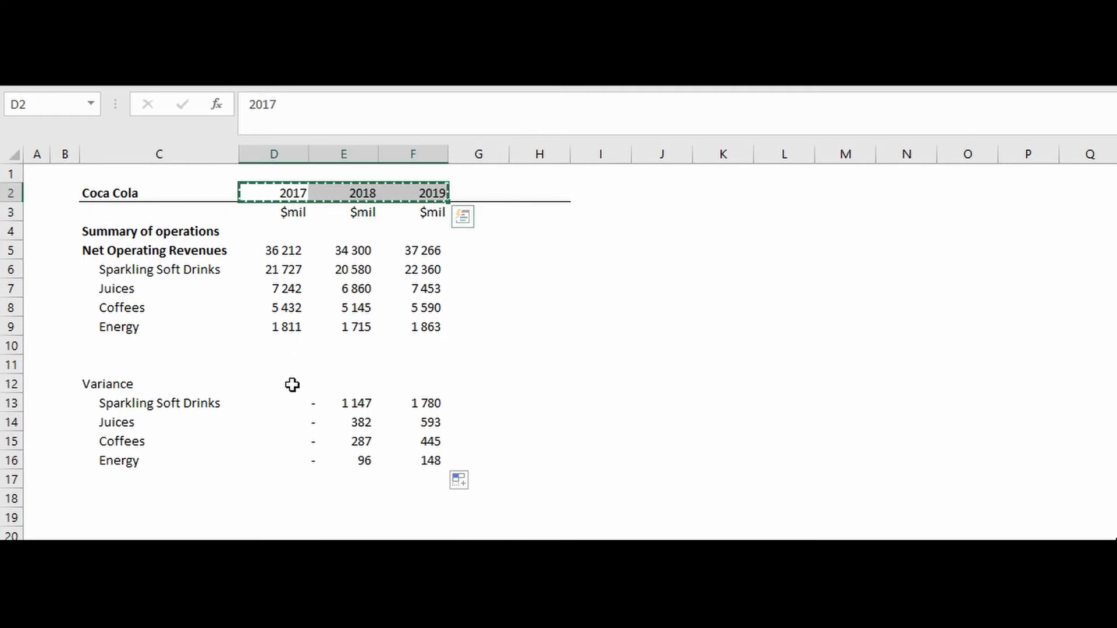
{"action": "left_click", "coordinate": [292, 384]}
{"action": "key", "text": "ctrl+v"}
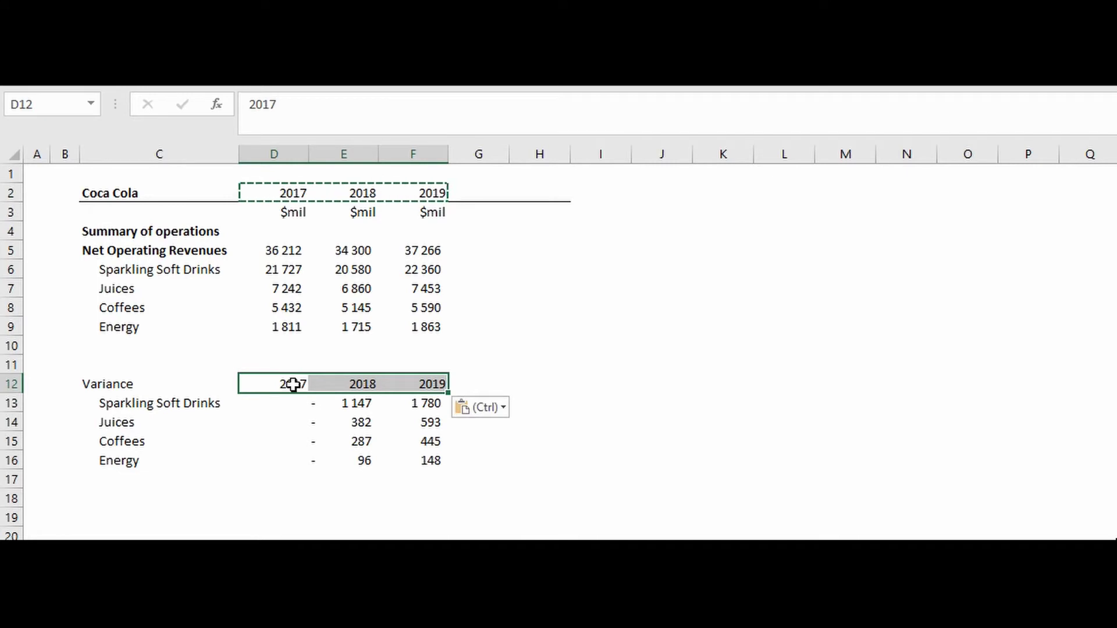
Step: Insert a clustered bar chart of C12:F16 and move it right of the table
{"action": "left_click", "coordinate": [161, 386]}
{"action": "left_click_drag", "start_coordinate": [161, 385], "coordinate": [407, 462]}
{"action": "key", "text": "alt+n"}
{"action": "key", "text": "c"}
{"action": "key", "text": "1"}
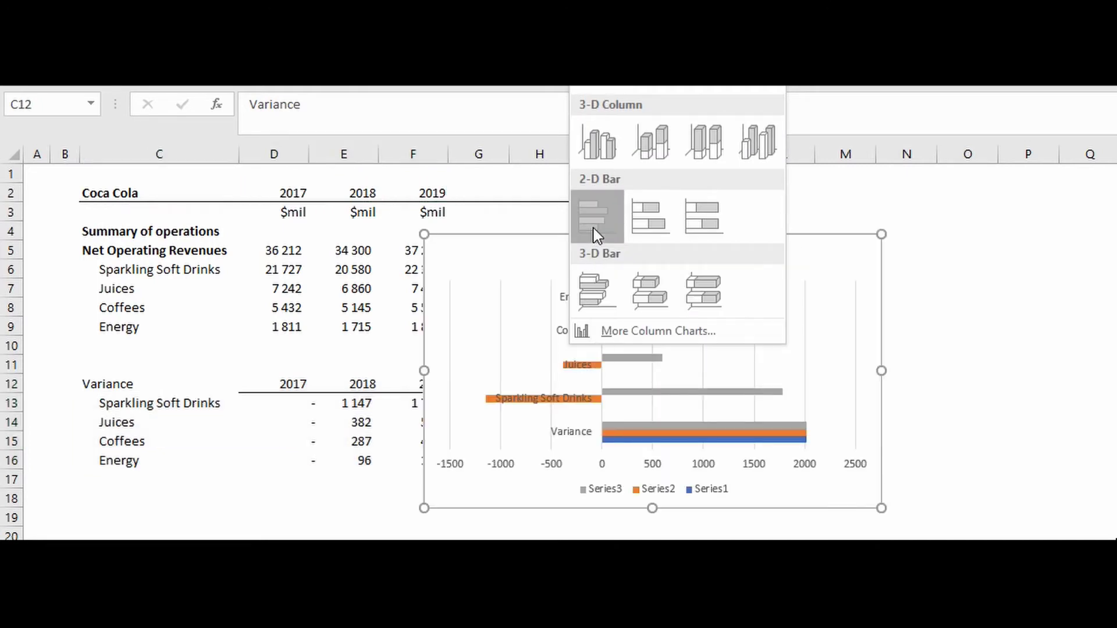
{"action": "left_click", "coordinate": [593, 228]}
{"action": "left_click_drag", "start_coordinate": [740, 252], "coordinate": [800, 237]}
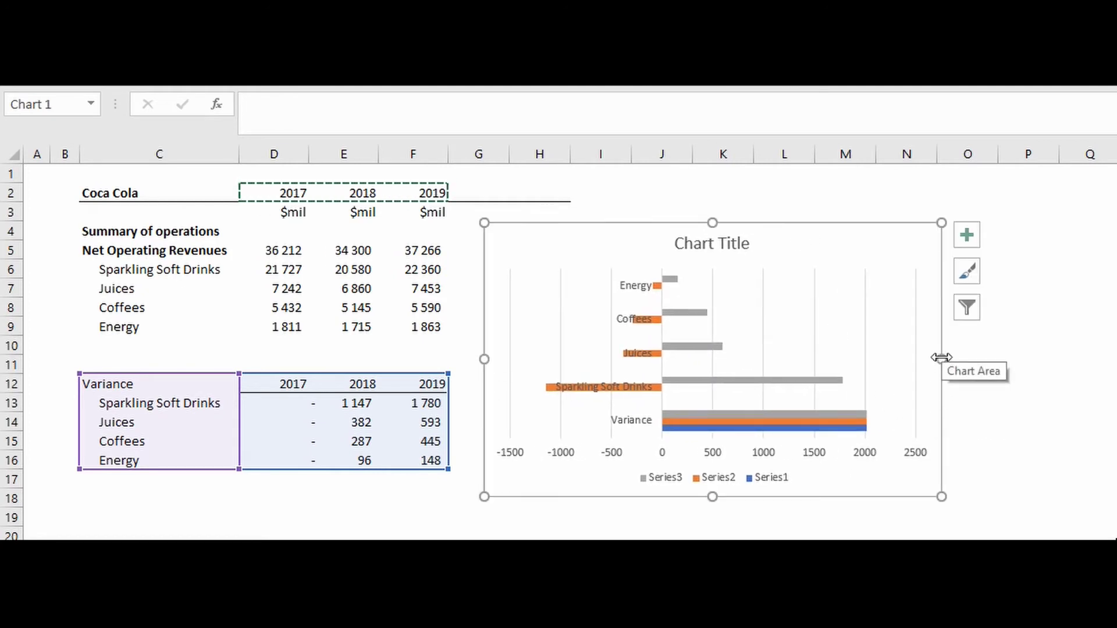
Step: Set the product-name axis label position to Low in Format Axis
{"action": "left_click", "coordinate": [625, 327]}
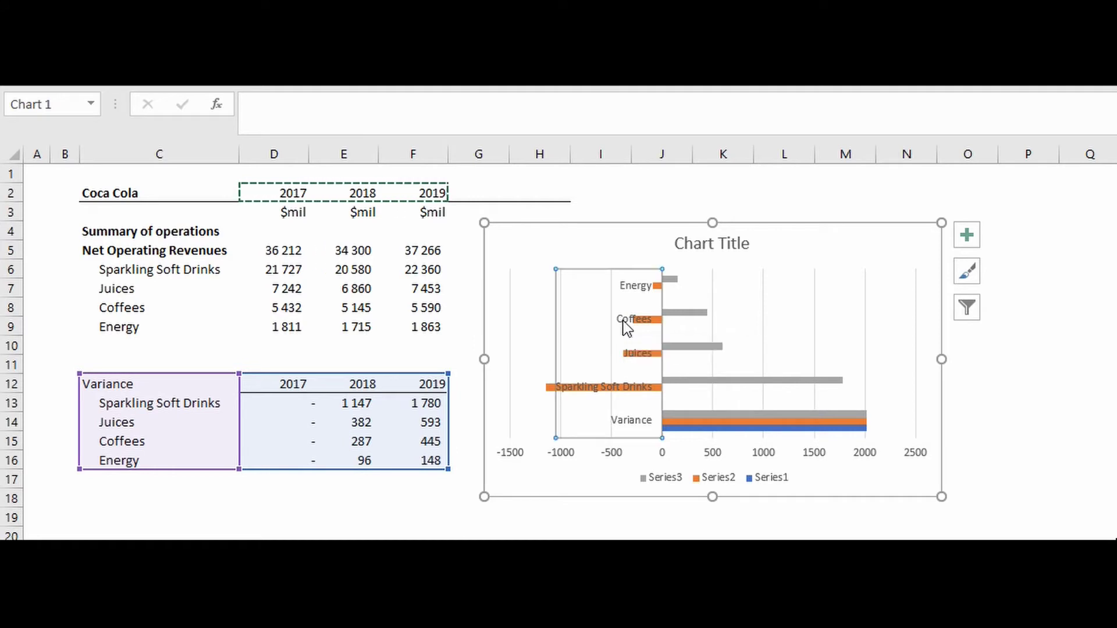
{"action": "right_click", "coordinate": [624, 325]}
{"action": "key", "text": "Escape"}
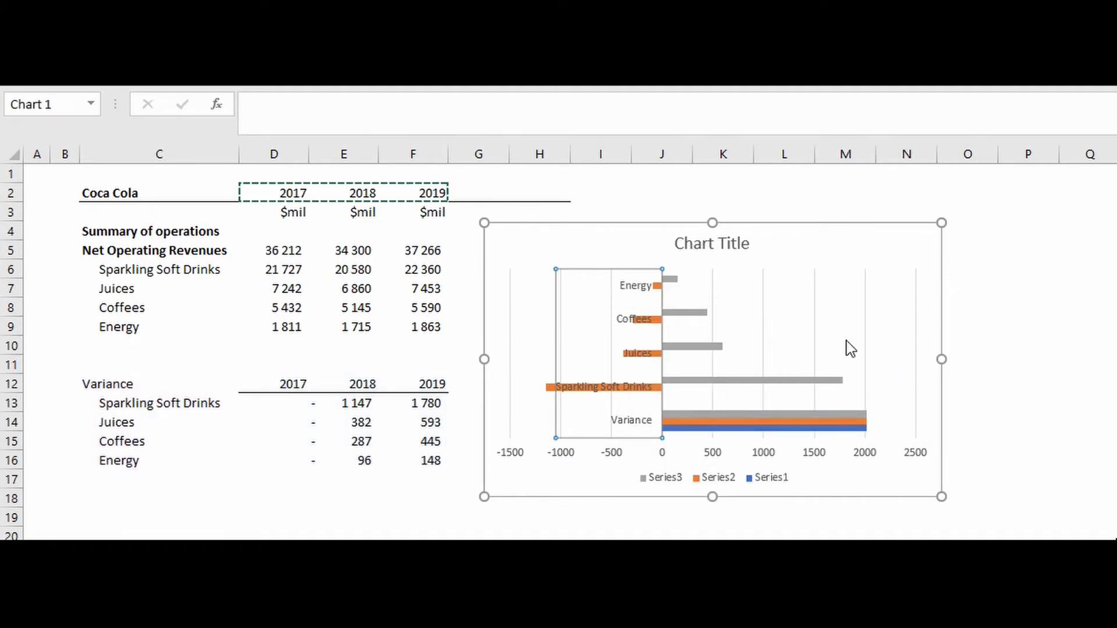
{"action": "double_click", "coordinate": [664, 343]}
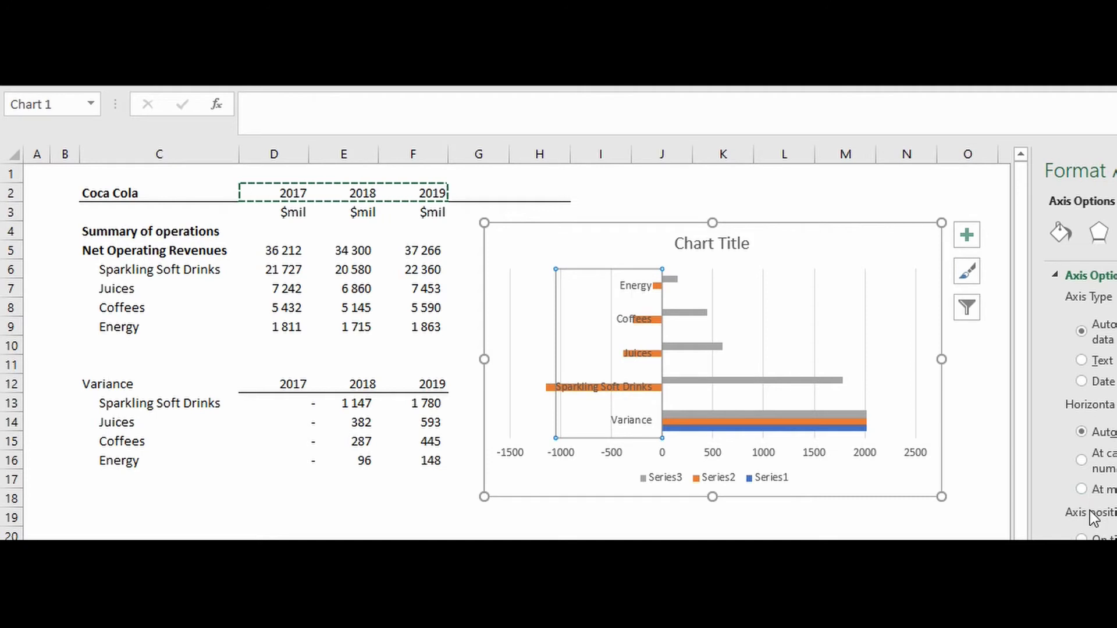
{"action": "scroll", "coordinate": [1089, 537], "scroll_direction": "down", "scroll_amount": 3}
{"action": "scroll", "coordinate": [1046, 508], "scroll_direction": "down", "scroll_amount": 5}
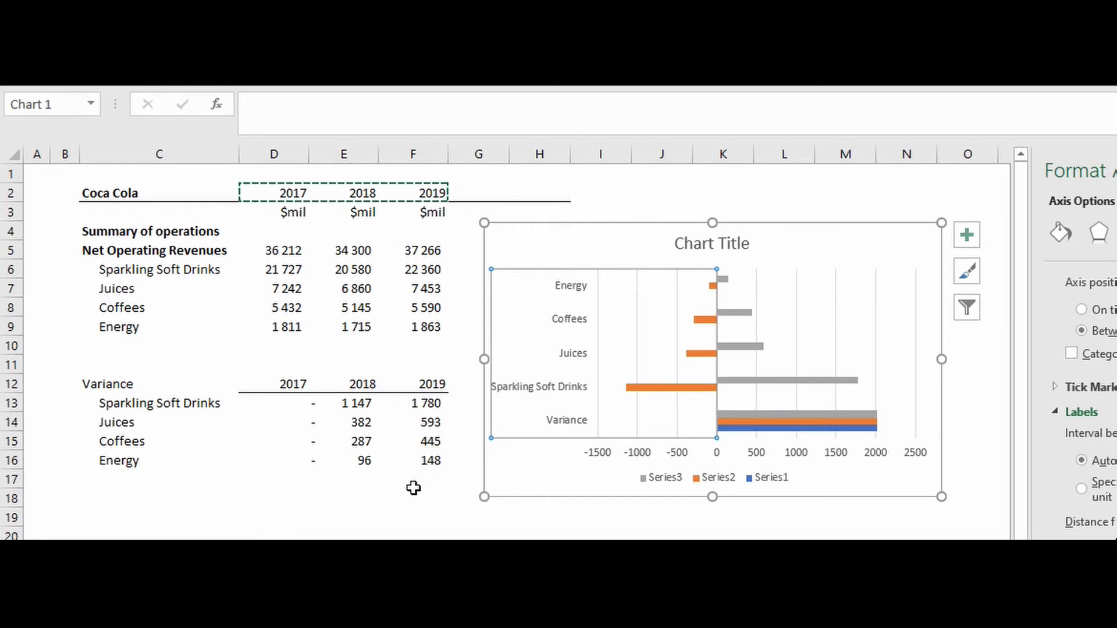
Step: Add data labels to the 2019 gray and 2018 orange variance bars
{"action": "left_click", "coordinate": [413, 488]}
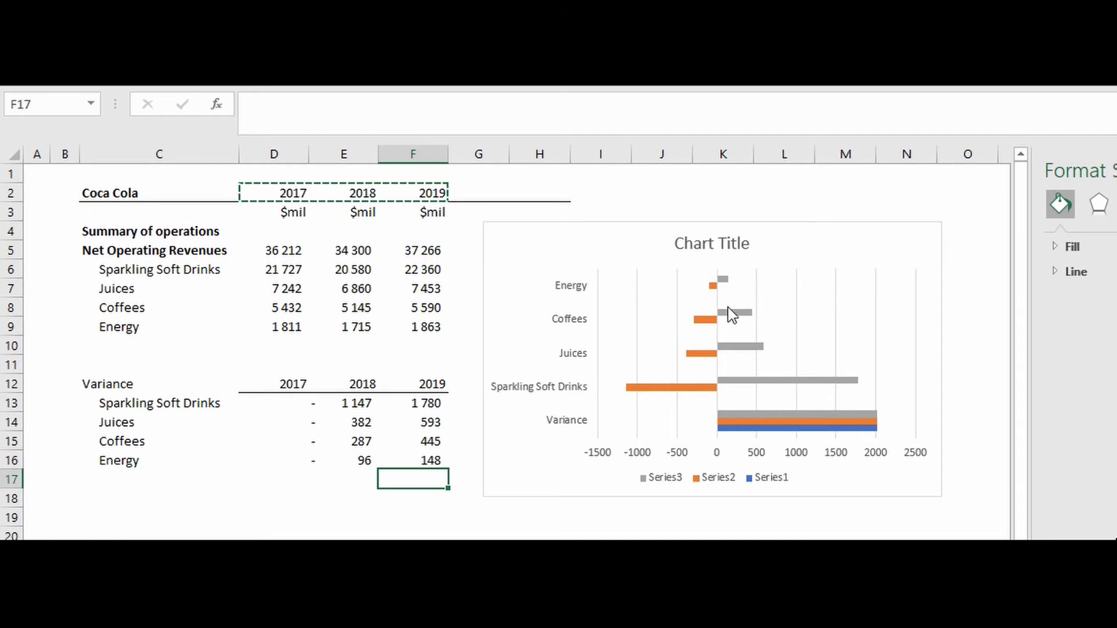
{"action": "mouse_move", "coordinate": [726, 280]}
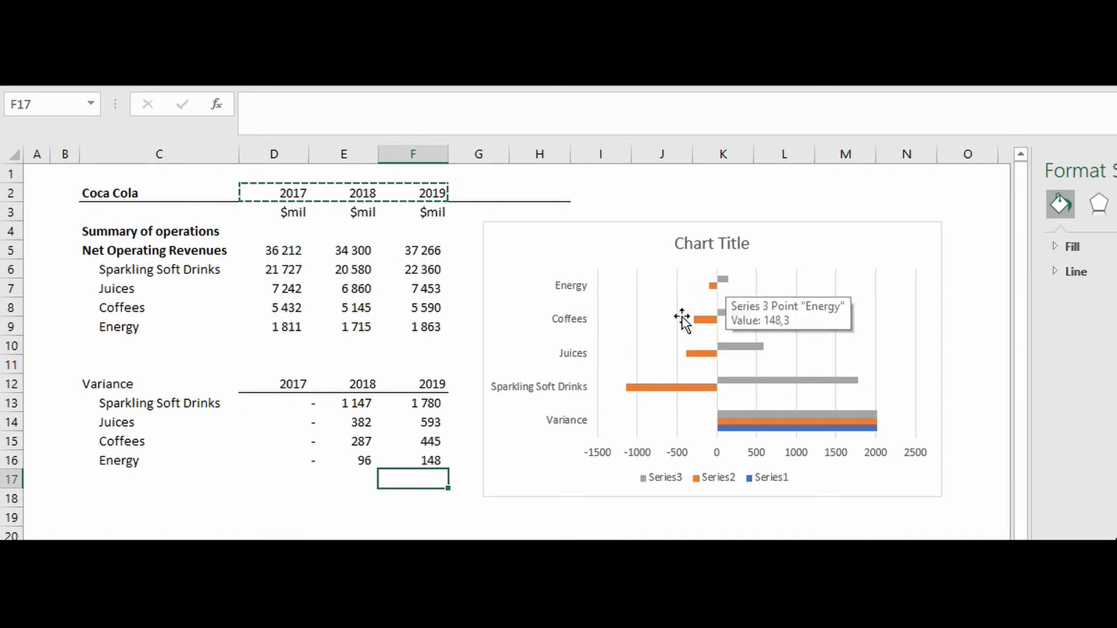
{"action": "left_click", "coordinate": [727, 279]}
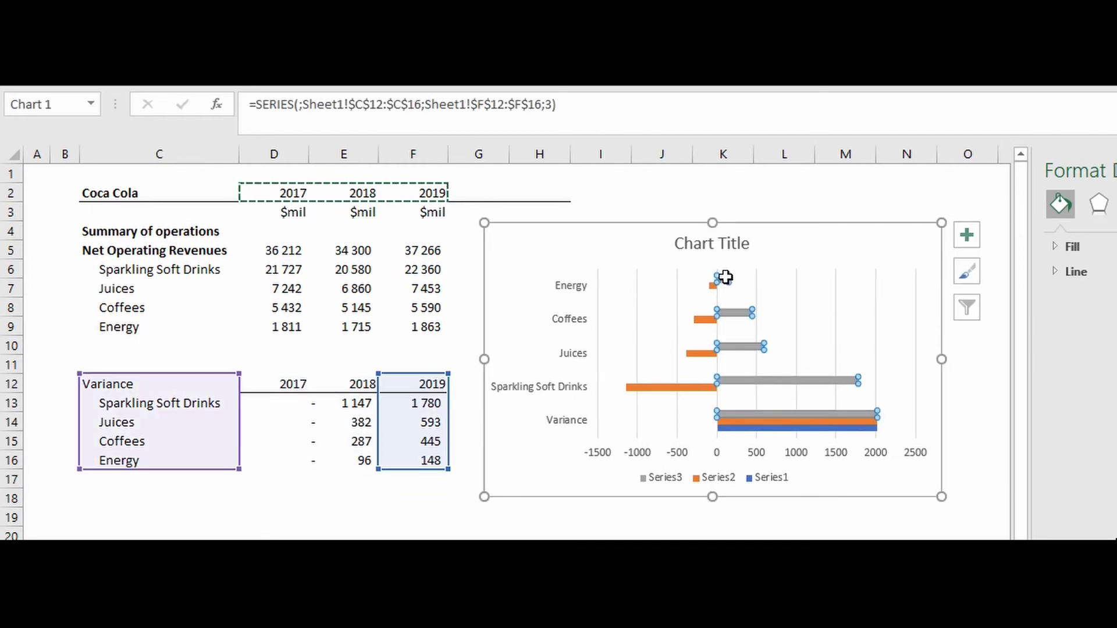
{"action": "right_click", "coordinate": [724, 279]}
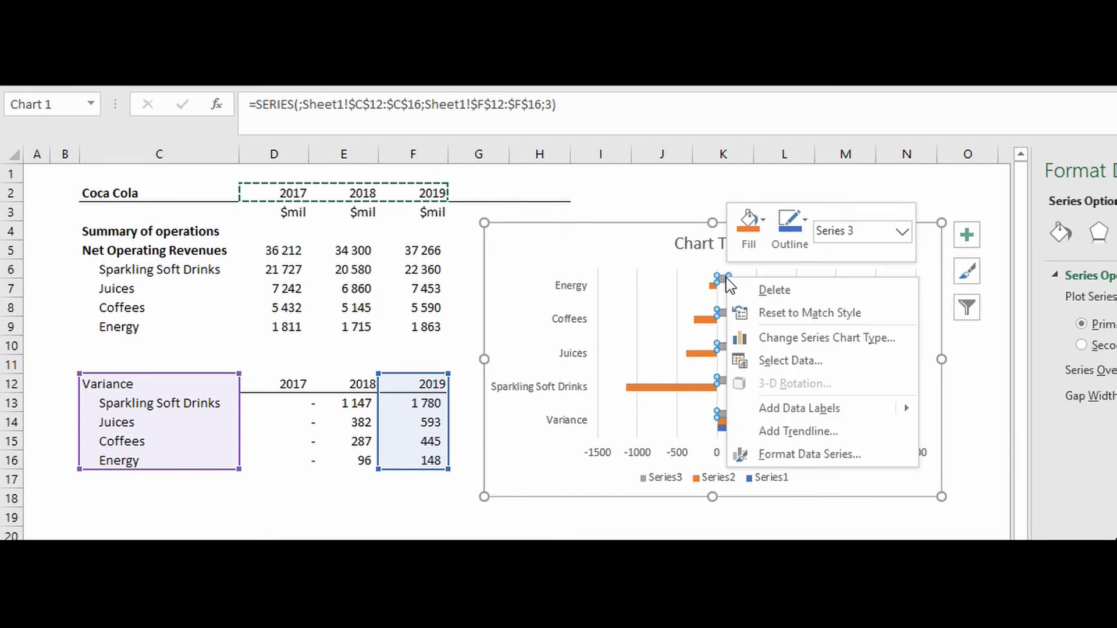
{"action": "left_click", "coordinate": [820, 407]}
{"action": "left_click", "coordinate": [702, 351]}
{"action": "right_click", "coordinate": [702, 350]}
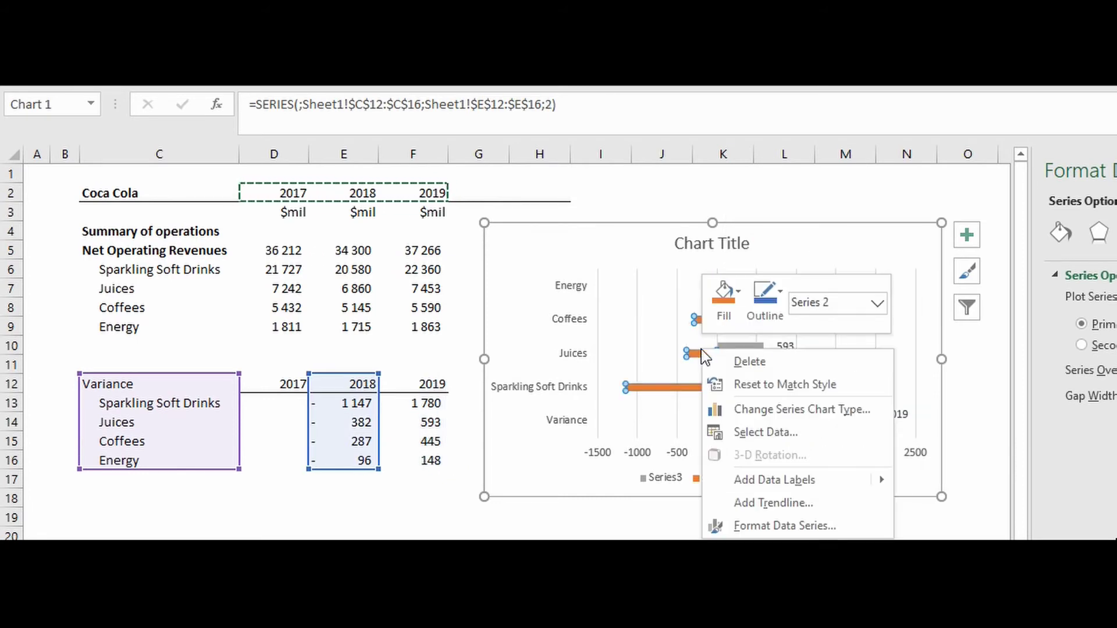
{"action": "left_click", "coordinate": [777, 481]}
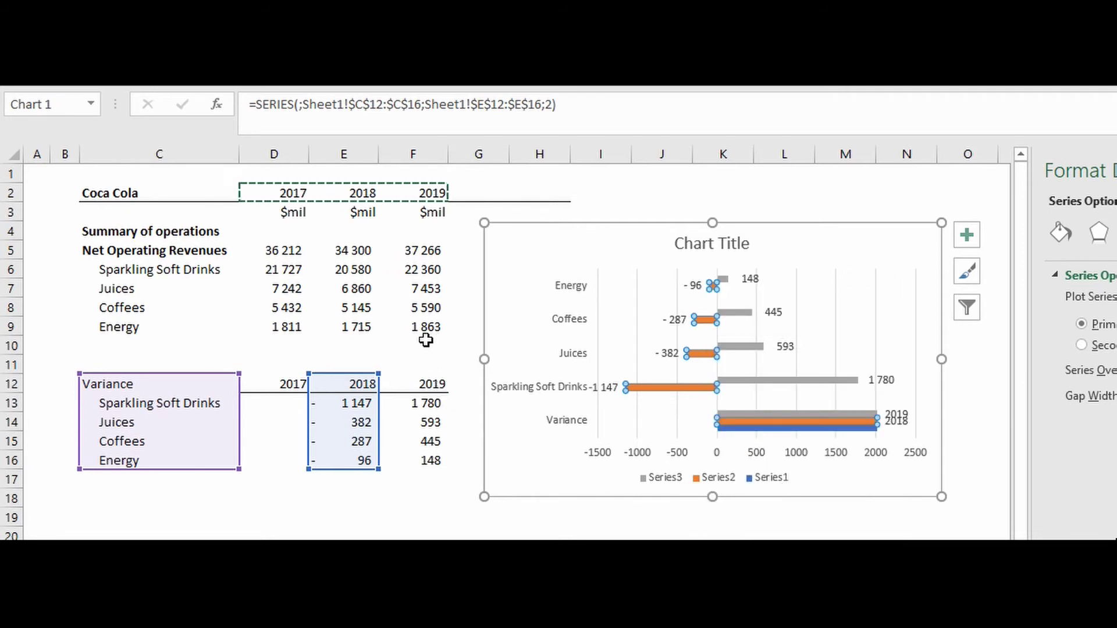
{"action": "left_click", "coordinate": [409, 351]}
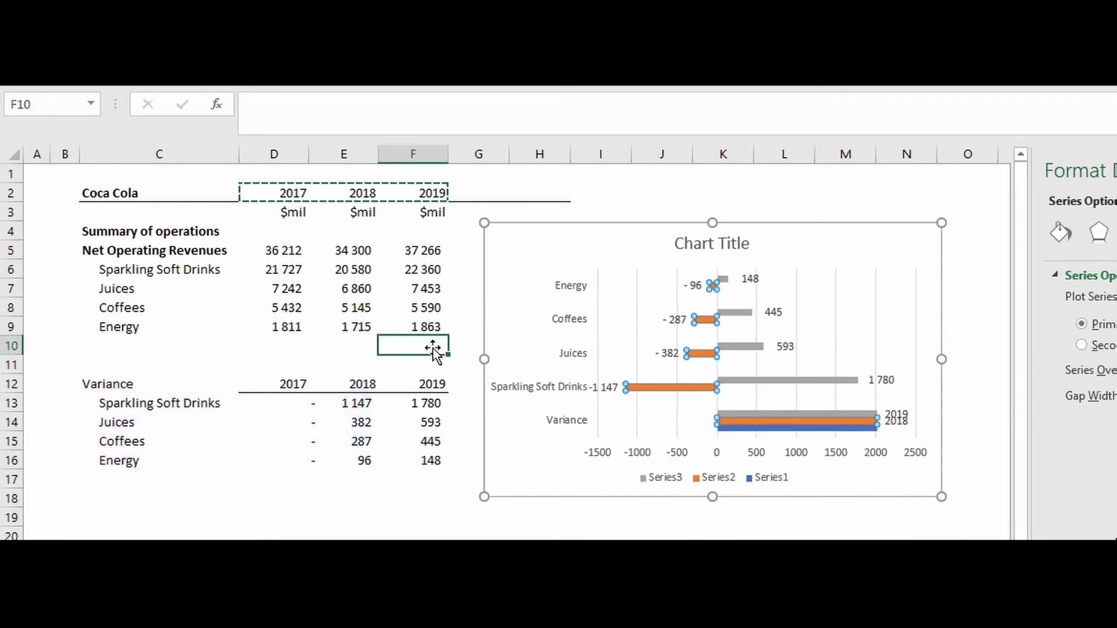
{"action": "left_click", "coordinate": [772, 264]}
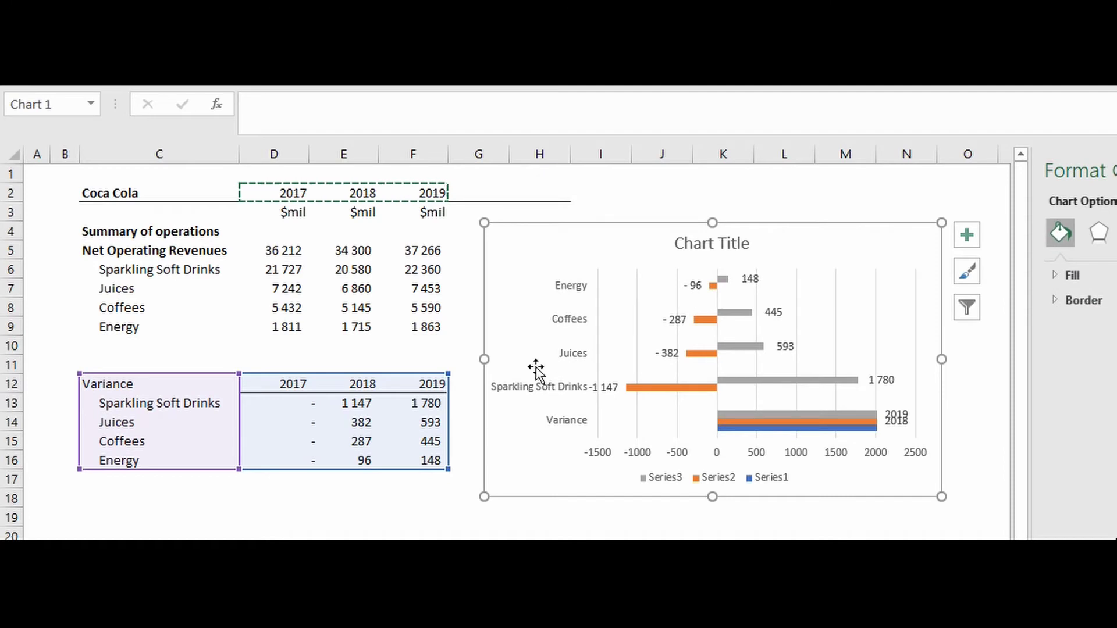
Step: Point the chart's data at rows 5–9 with values E5:F9 and remove its gridlines
{"action": "left_click_drag", "start_coordinate": [389, 383], "coordinate": [370, 246]}
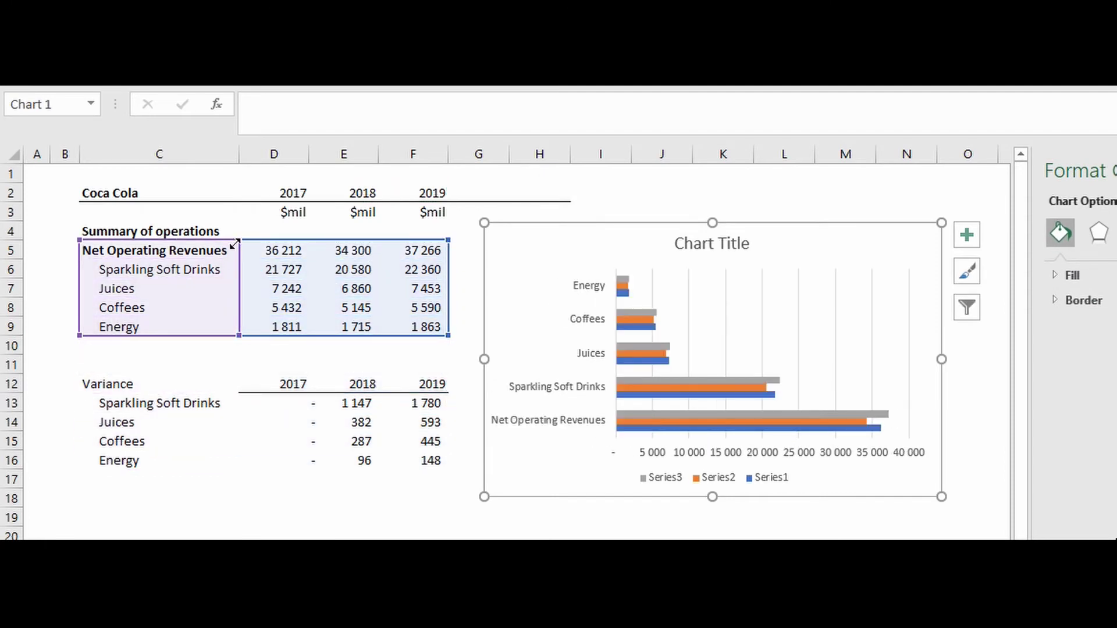
{"action": "left_click_drag", "start_coordinate": [243, 238], "coordinate": [311, 248]}
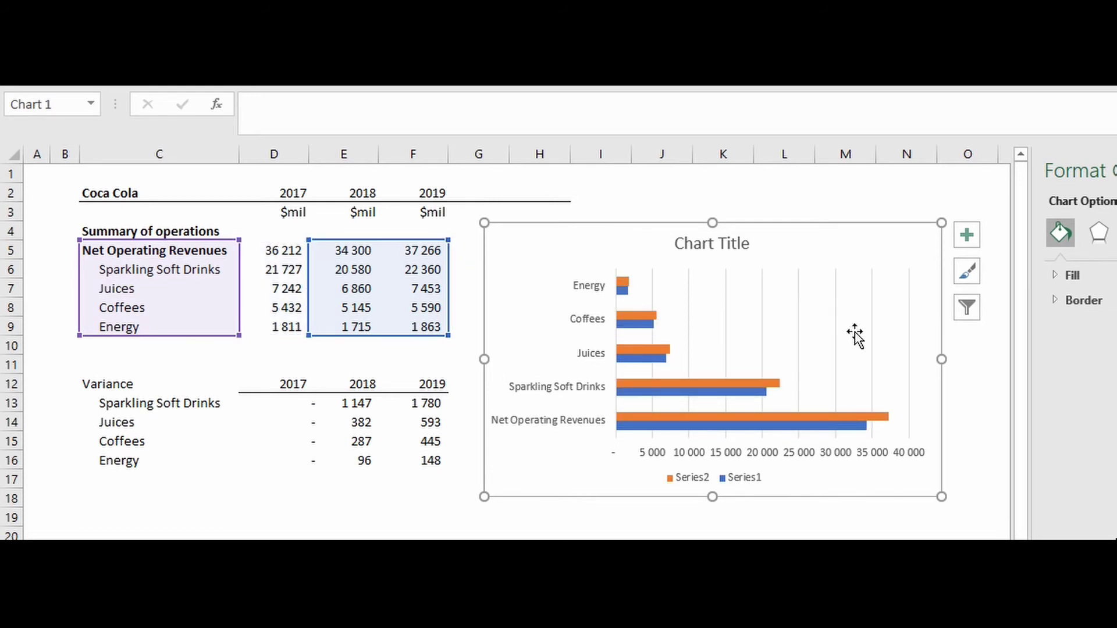
{"action": "left_click", "coordinate": [872, 330]}
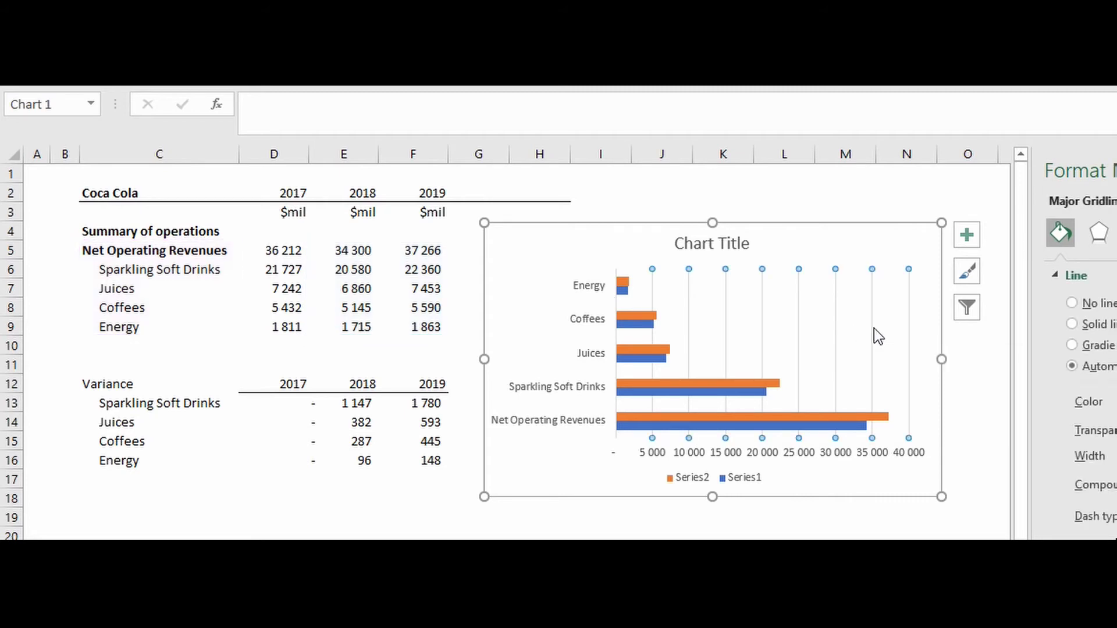
{"action": "left_click", "coordinate": [879, 310]}
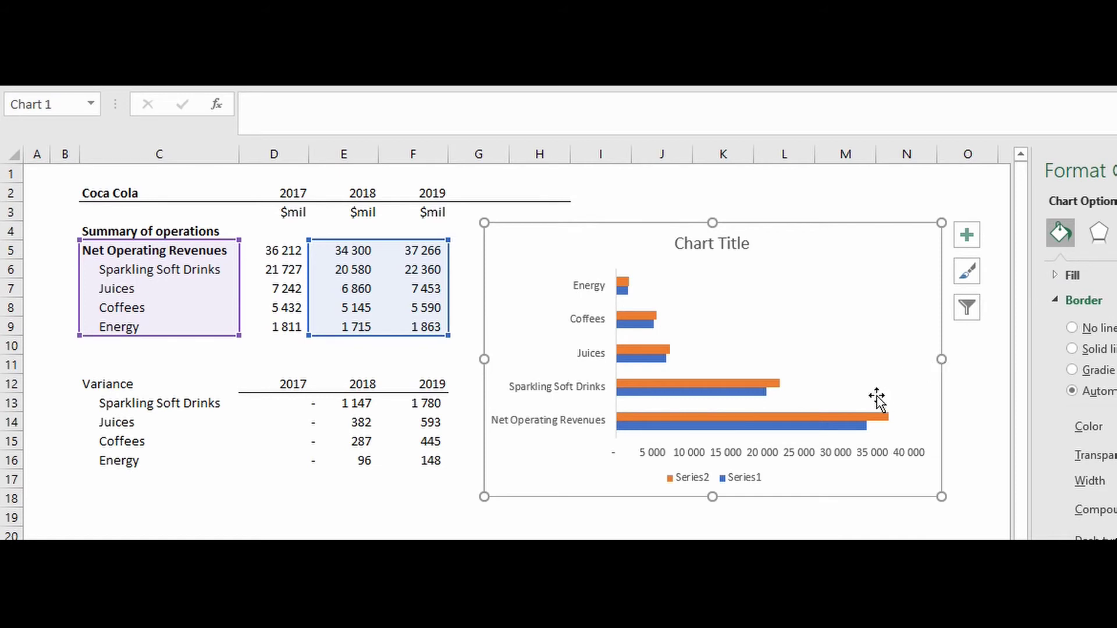
{"action": "left_click", "coordinate": [789, 333]}
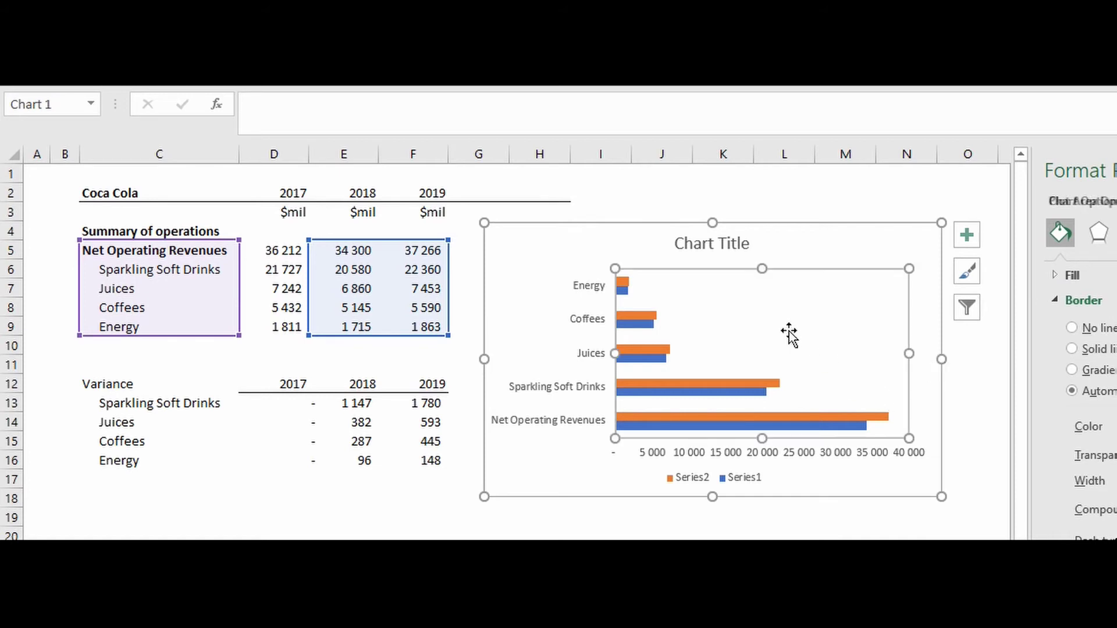
{"action": "left_click", "coordinate": [966, 238]}
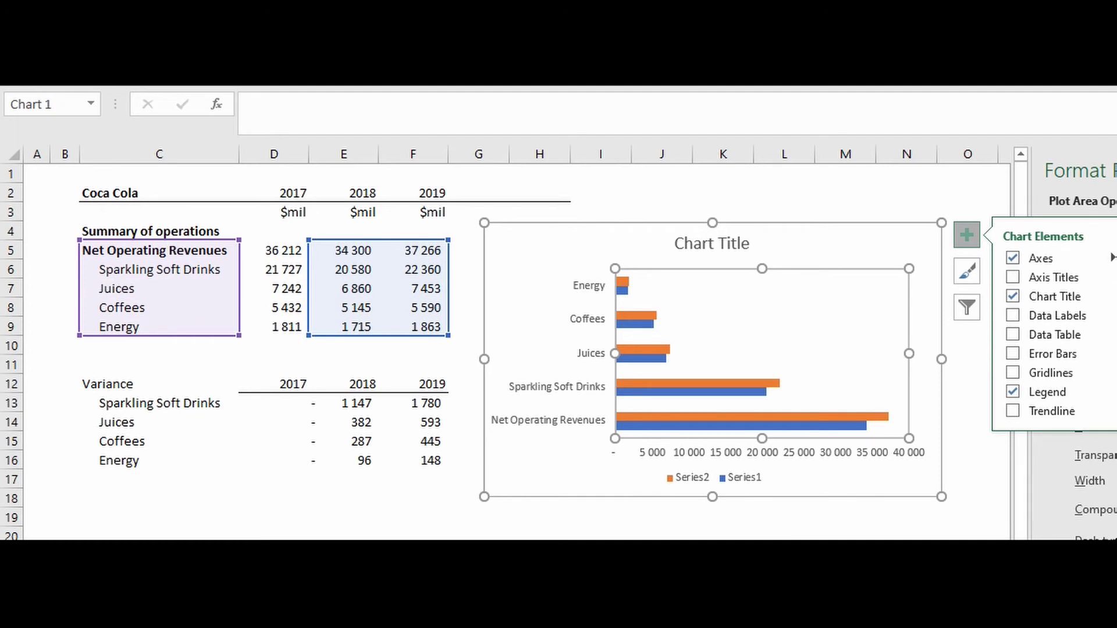
Step: Set the value axis maximum to 60000
{"action": "left_click", "coordinate": [850, 452]}
{"action": "right_click", "coordinate": [851, 453]}
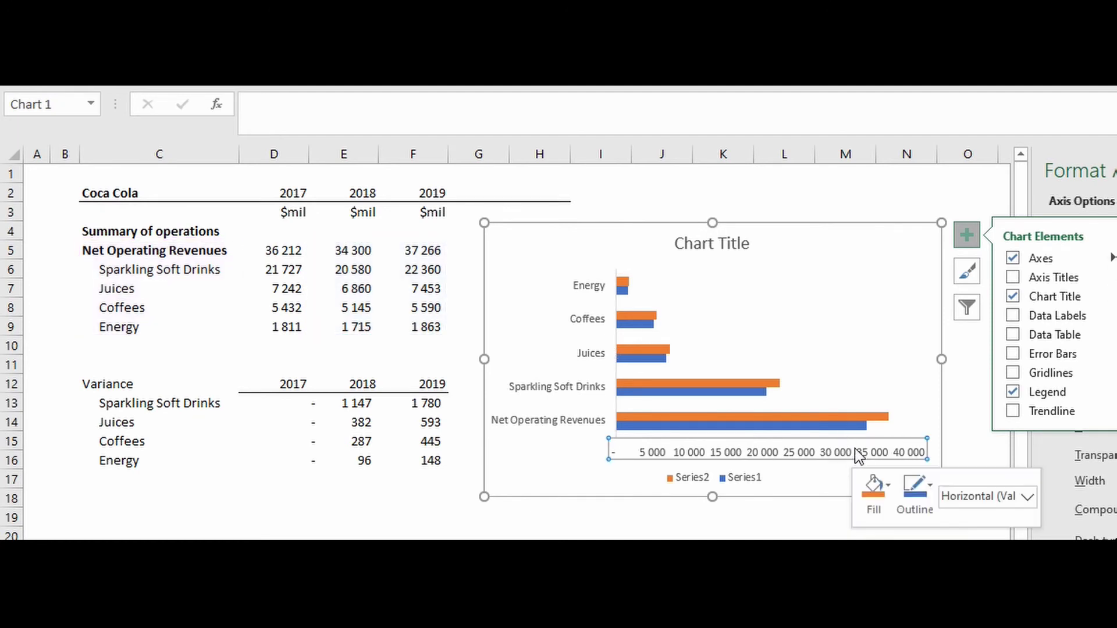
{"action": "left_click", "coordinate": [943, 444]}
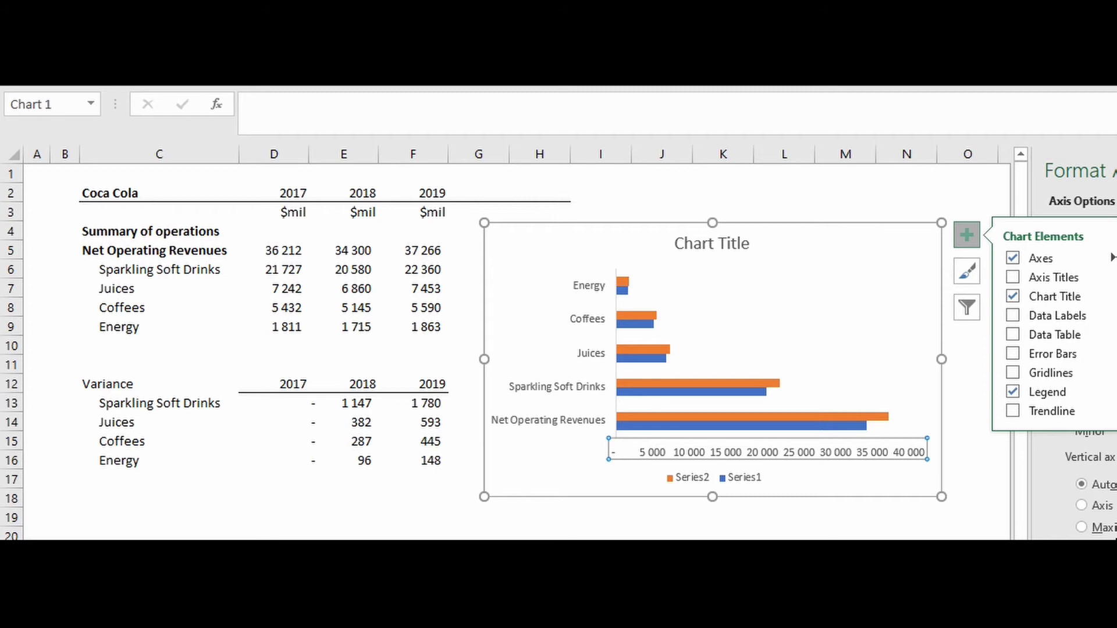
{"action": "key", "text": "Return"}
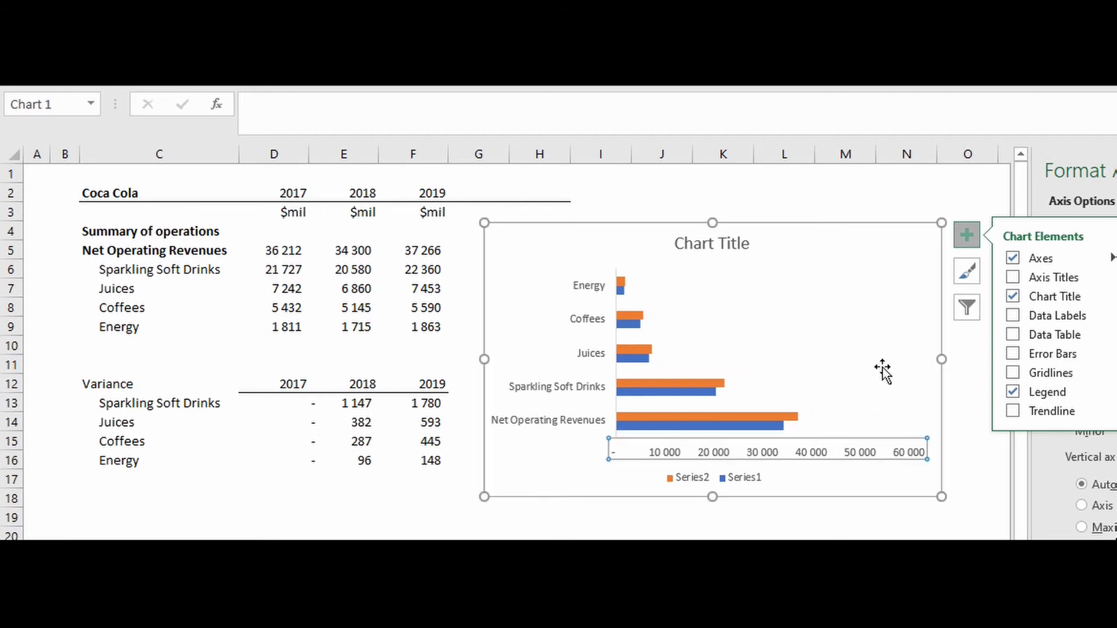
Step: Delete the chart's legend and horizontal value axis
{"action": "left_click", "coordinate": [963, 434]}
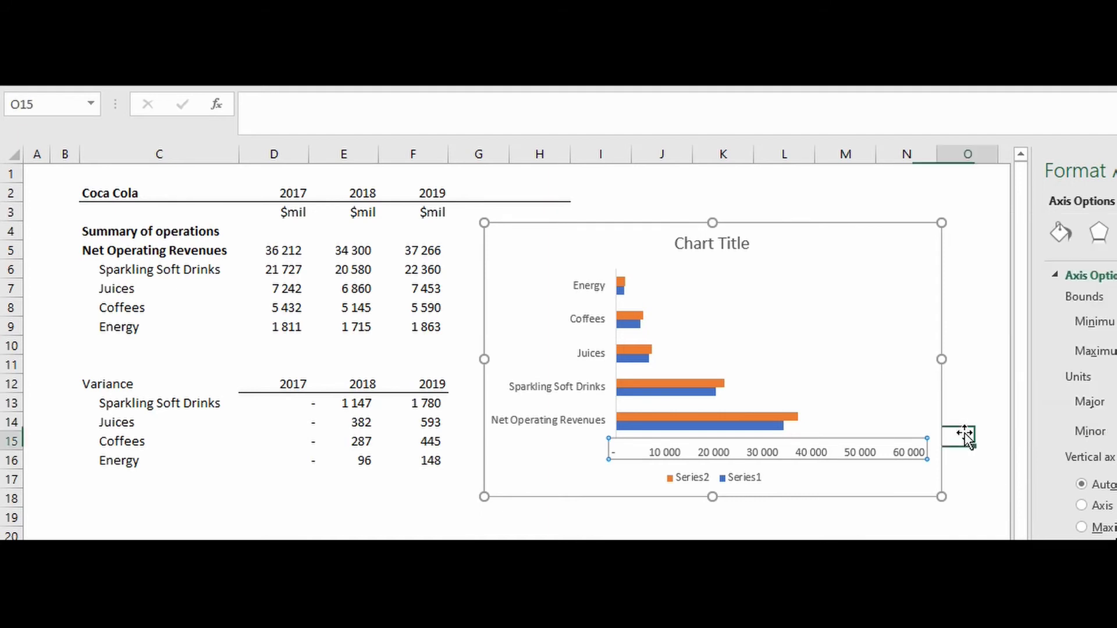
{"action": "left_click", "coordinate": [906, 384]}
{"action": "left_click", "coordinate": [839, 442]}
{"action": "left_click", "coordinate": [825, 454]}
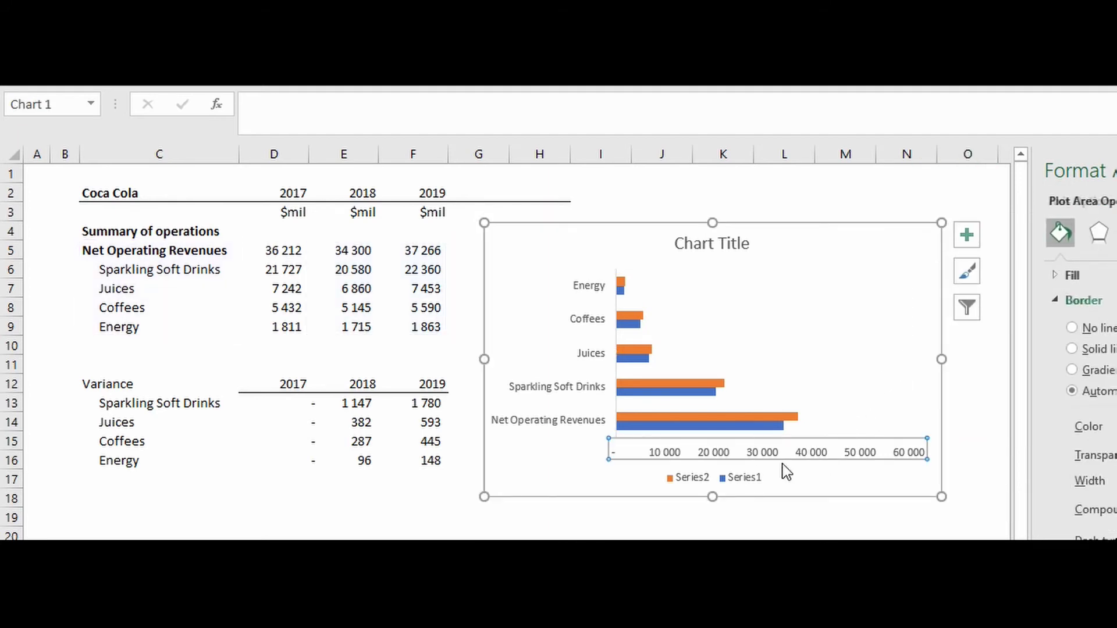
{"action": "left_click", "coordinate": [739, 474]}
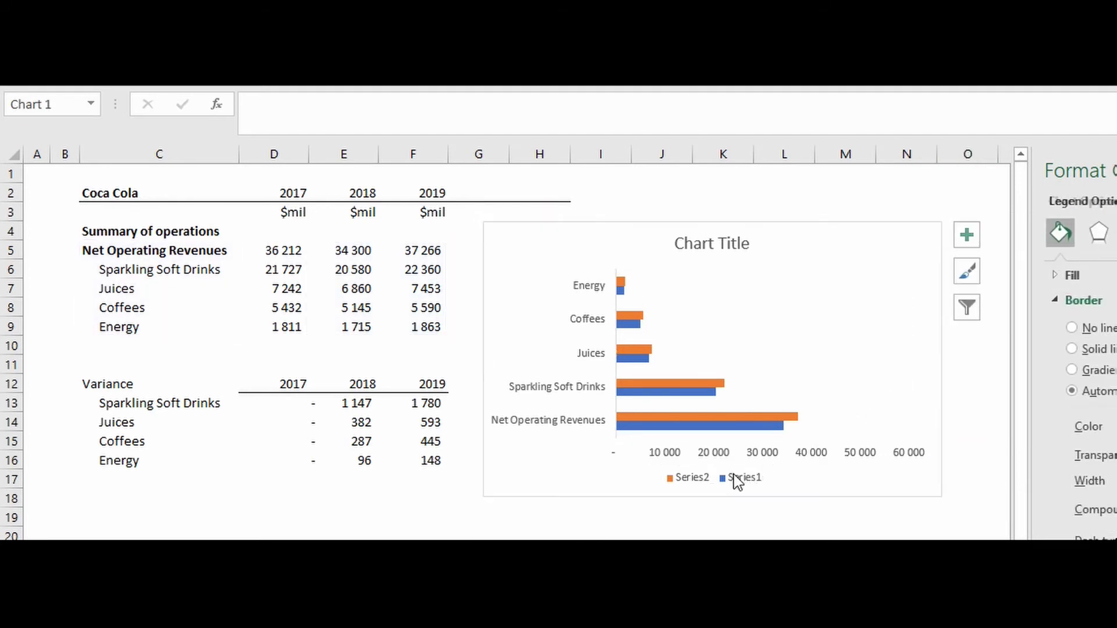
{"action": "left_click", "coordinate": [734, 478]}
{"action": "key", "text": "Delete"}
{"action": "left_click", "coordinate": [721, 486]}
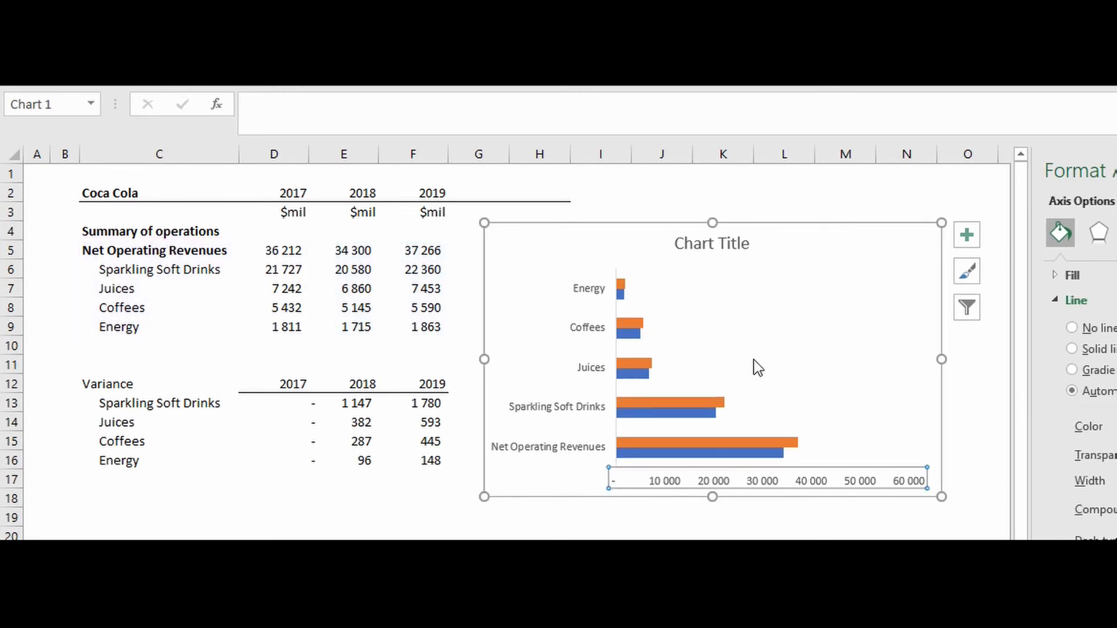
{"action": "key", "text": "Delete"}
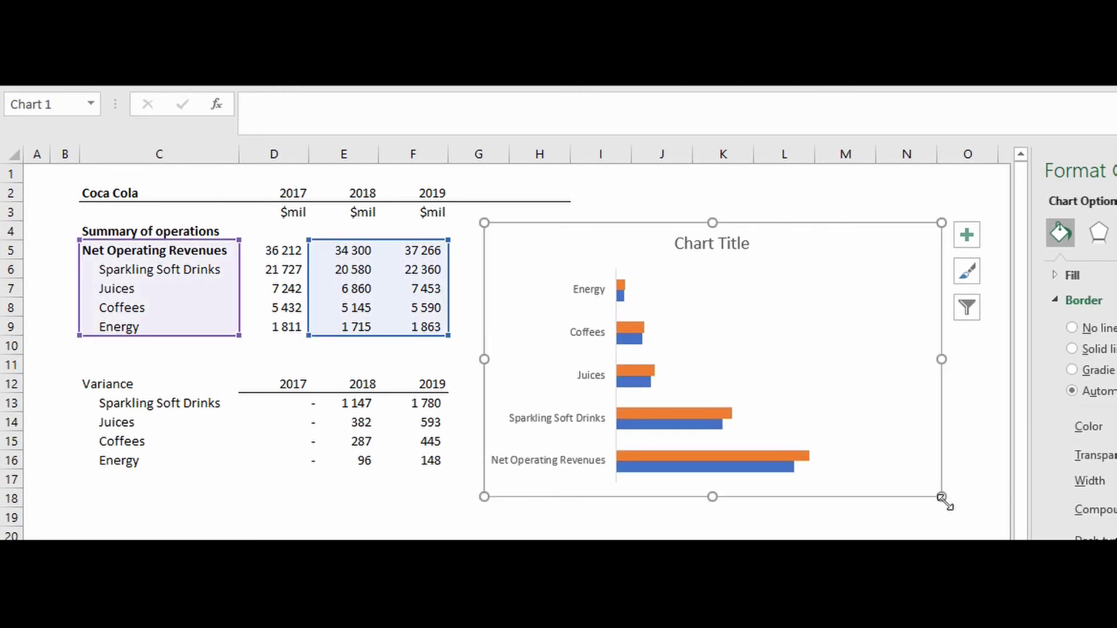
Step: Make the chart narrower and delete its title
{"action": "left_click_drag", "start_coordinate": [943, 494], "coordinate": [861, 487]}
{"action": "left_click", "coordinate": [678, 255]}
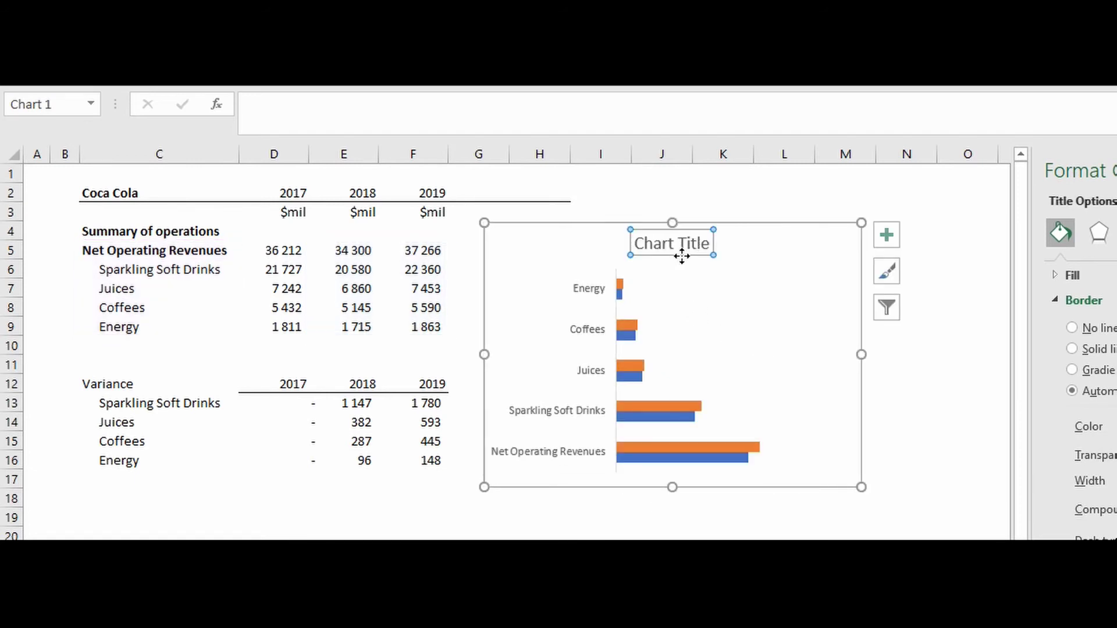
{"action": "key", "text": "Delete"}
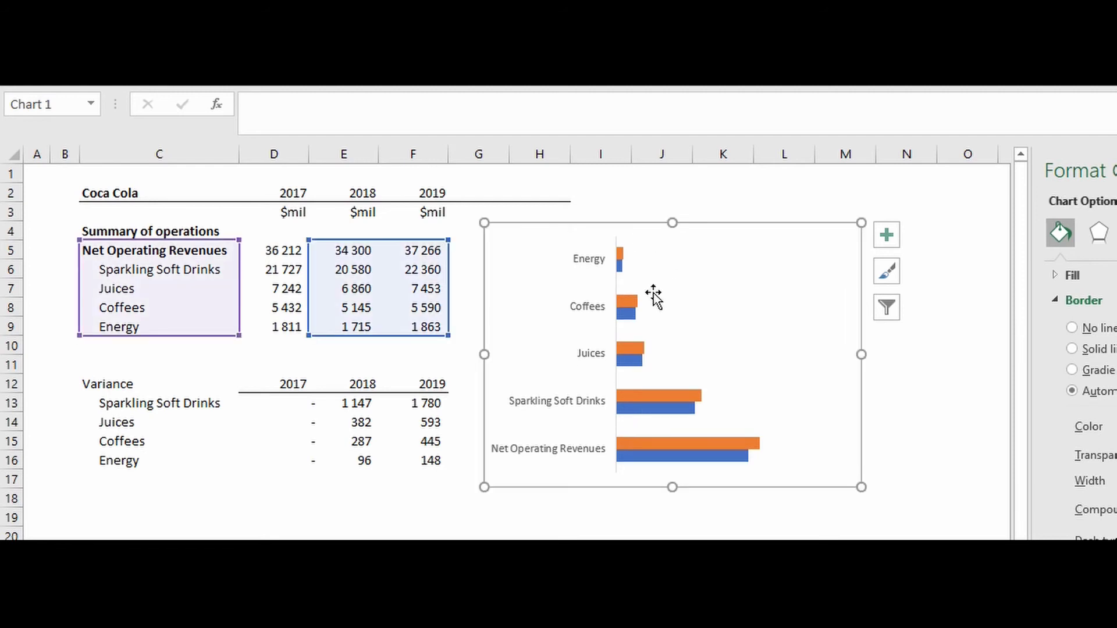
Step: Add data labels to both revenue bar series, showing values like 37 266 and 34 300
{"action": "left_click", "coordinate": [623, 256]}
{"action": "right_click", "coordinate": [623, 256]}
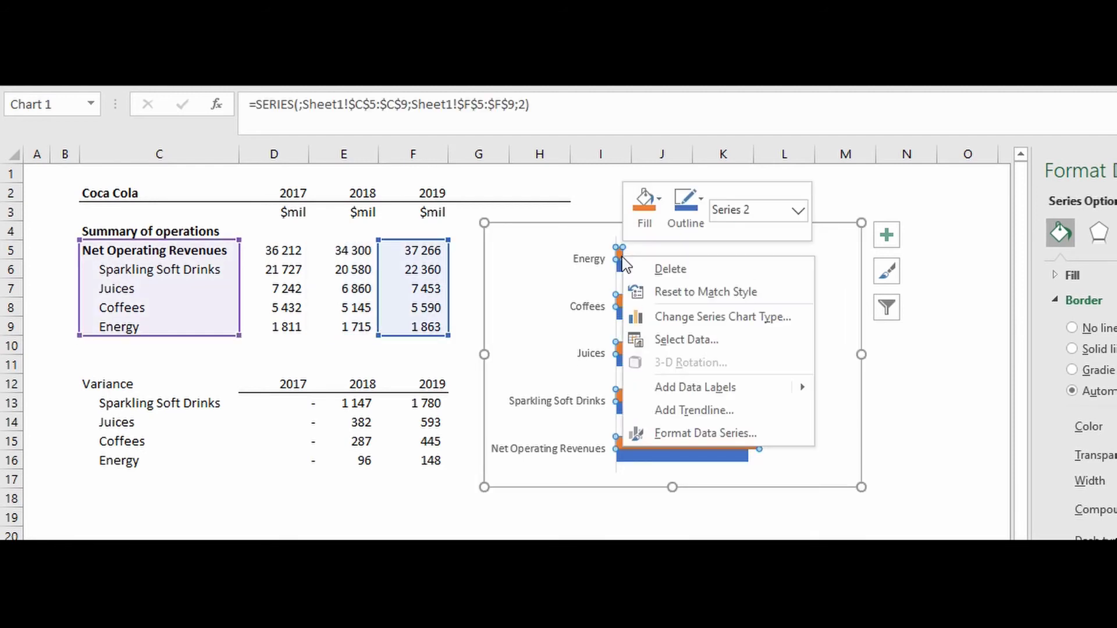
{"action": "left_click", "coordinate": [721, 395]}
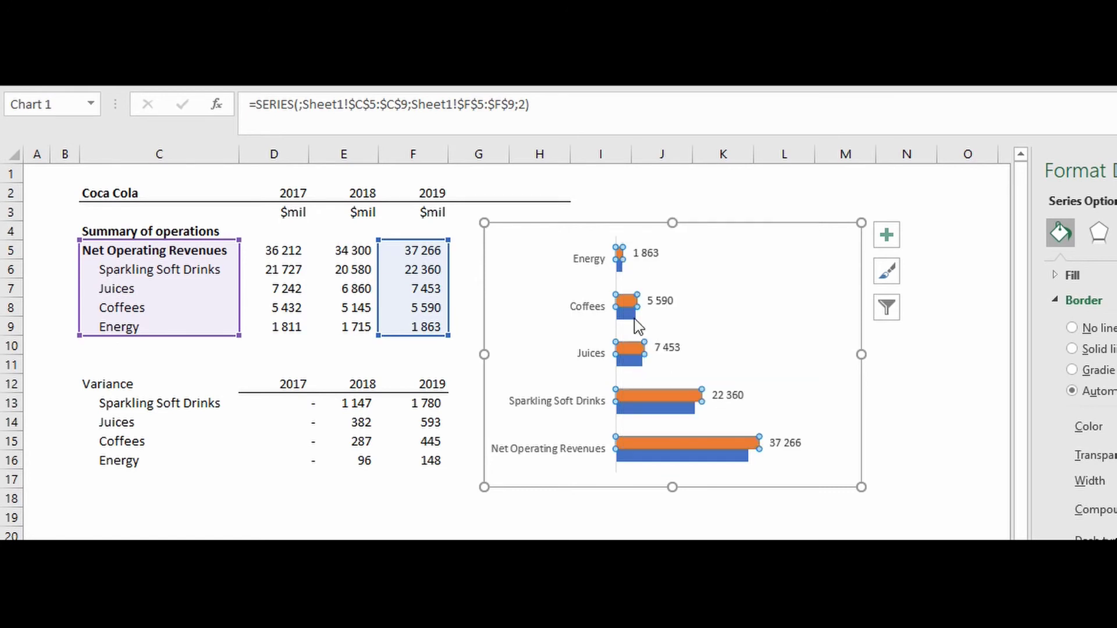
{"action": "left_click", "coordinate": [618, 268]}
{"action": "right_click", "coordinate": [619, 268]}
{"action": "key", "text": "Escape"}
{"action": "left_click", "coordinate": [619, 268]}
{"action": "left_click", "coordinate": [619, 268]}
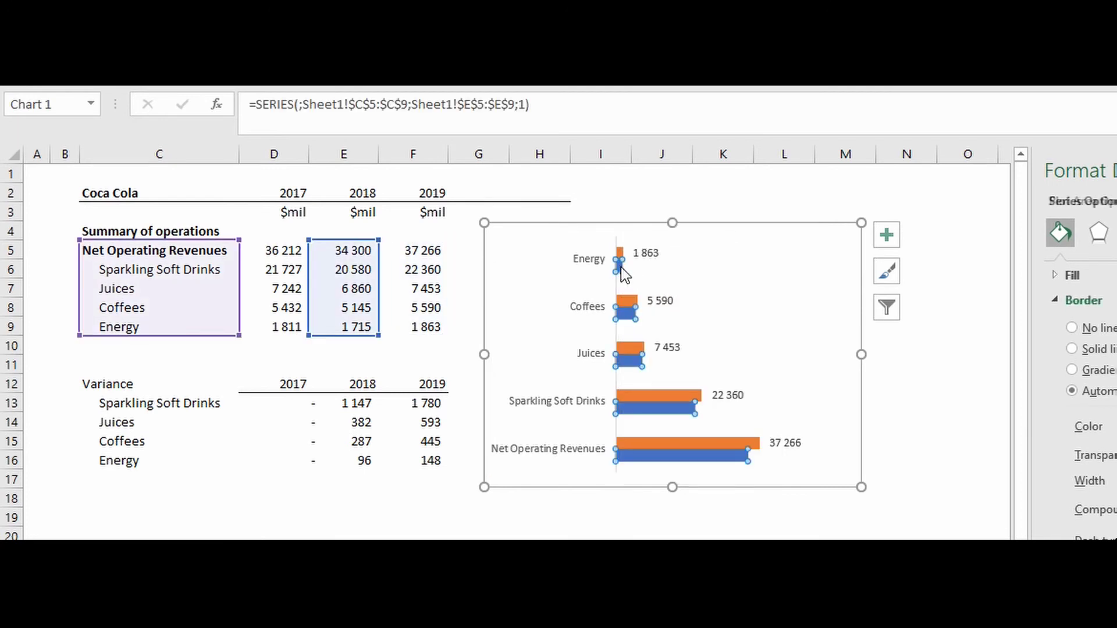
{"action": "right_click", "coordinate": [620, 269]}
{"action": "left_click", "coordinate": [694, 398]}
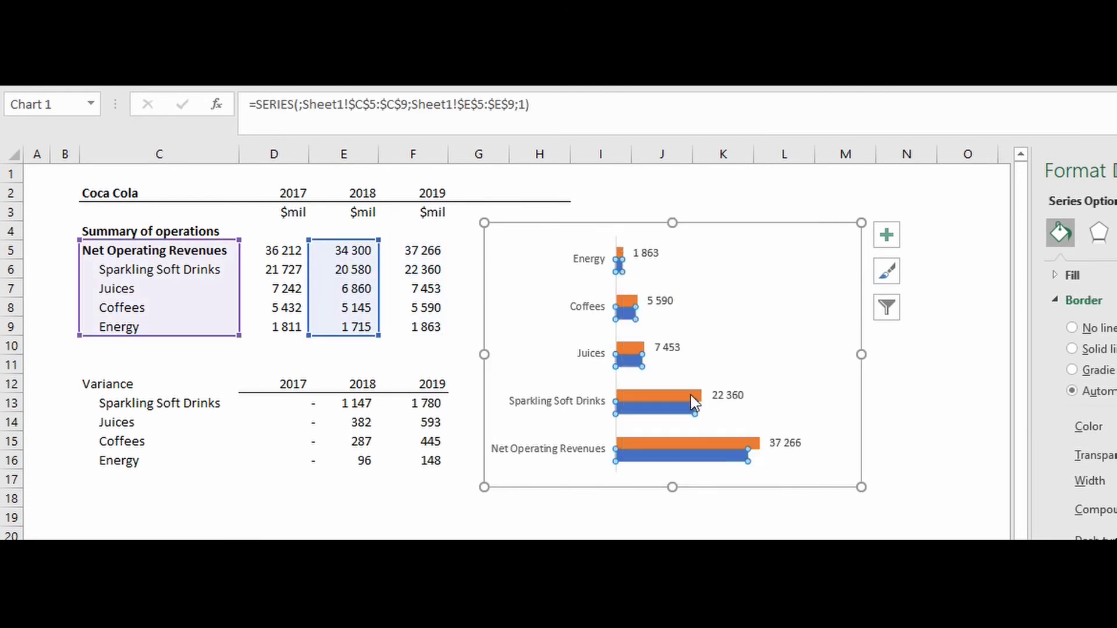
{"action": "left_click", "coordinate": [956, 484]}
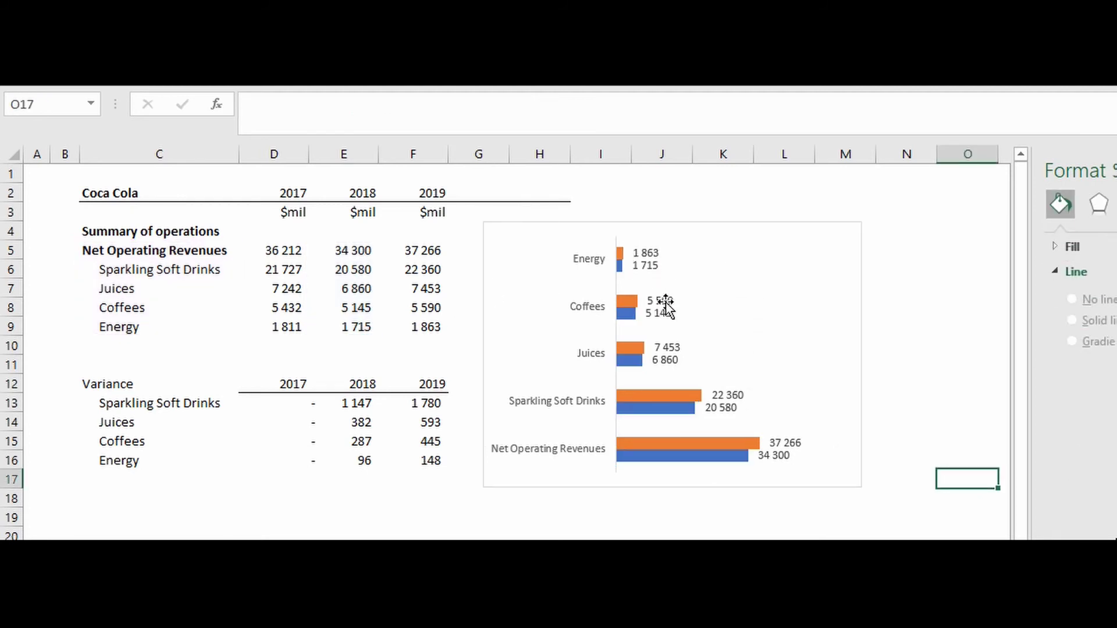
Step: Add a legend at the bottom of the product chart
{"action": "left_click", "coordinate": [760, 247]}
{"action": "right_click", "coordinate": [761, 228]}
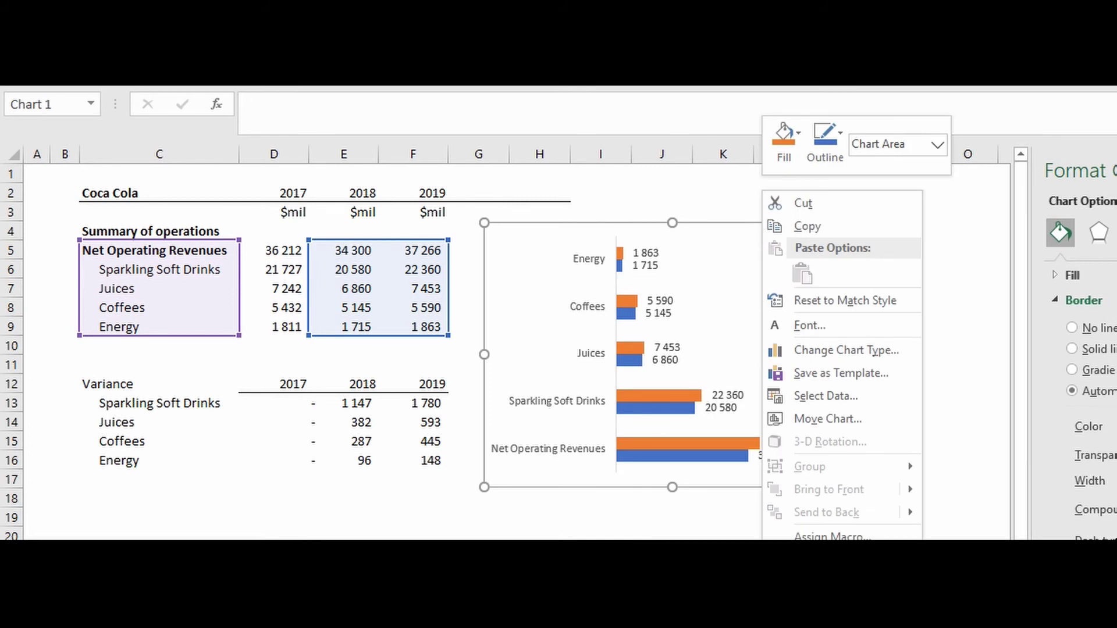
{"action": "key", "text": "Escape"}
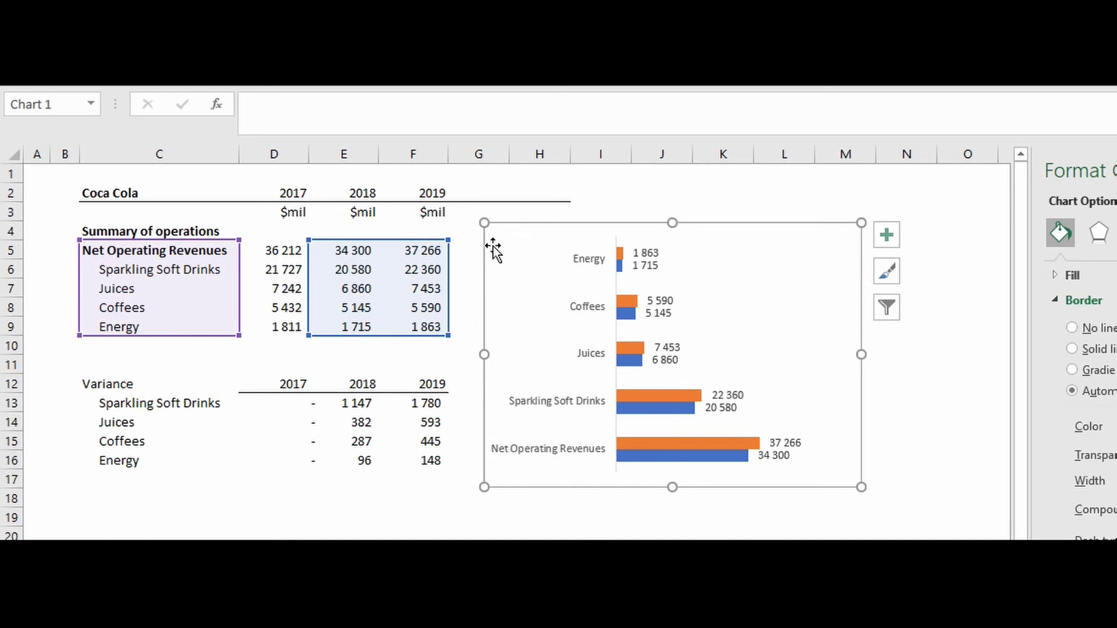
{"action": "right_click", "coordinate": [746, 256]}
{"action": "key", "text": "Escape"}
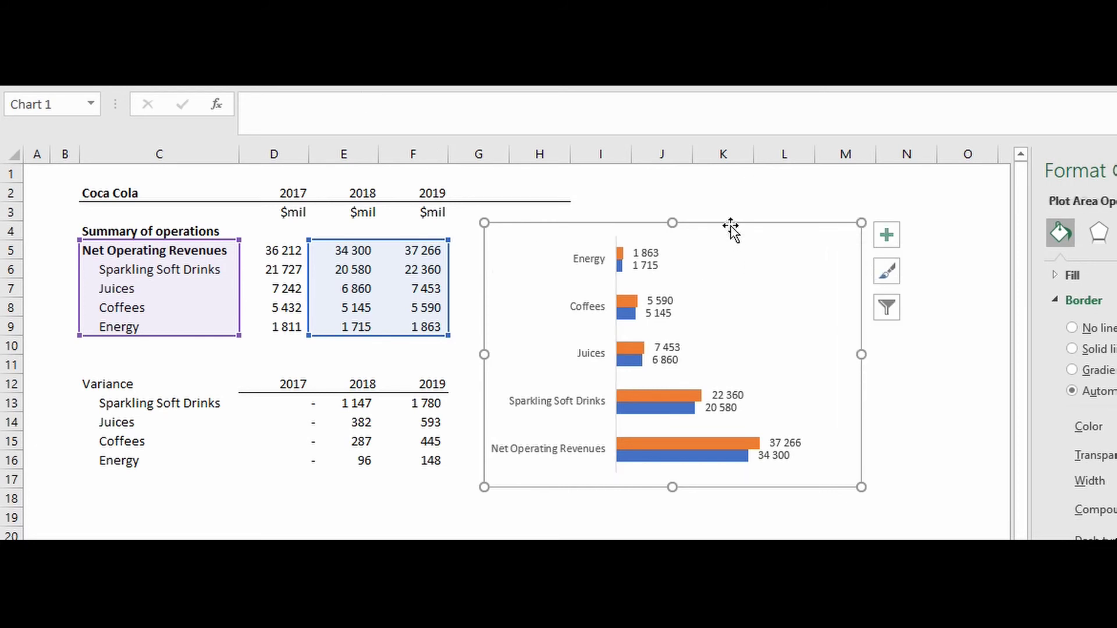
{"action": "right_click", "coordinate": [730, 226]}
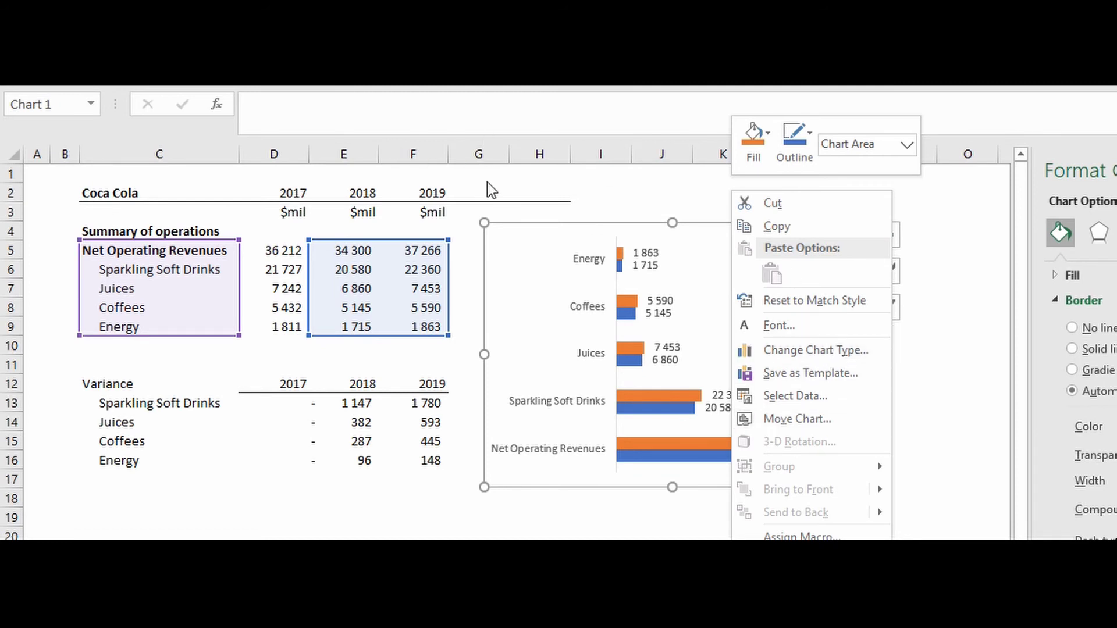
{"action": "key", "text": "Escape"}
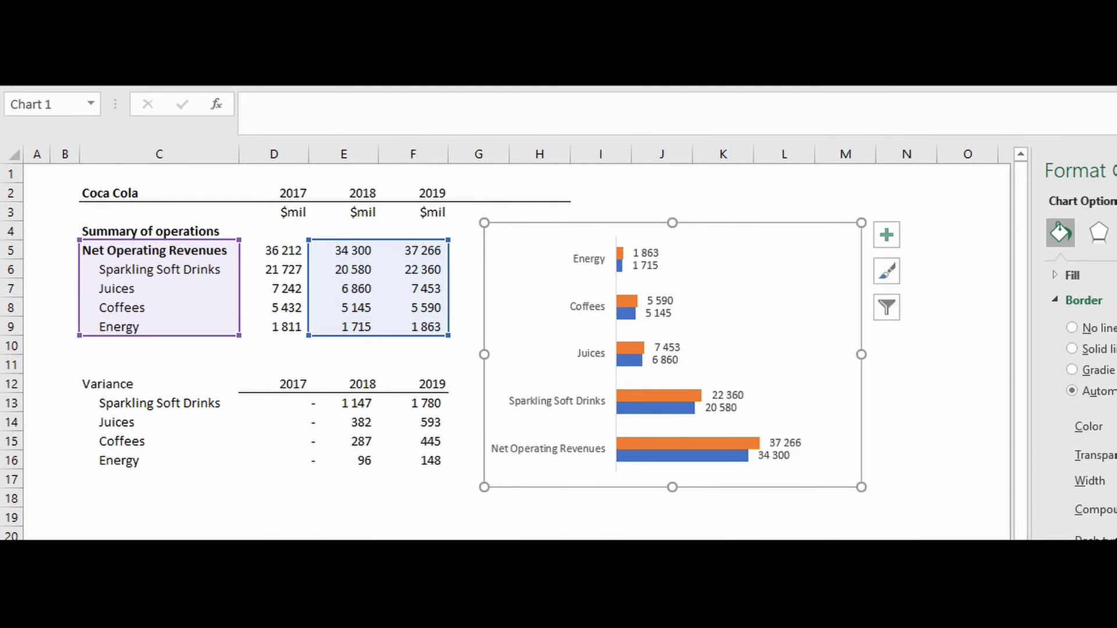
{"action": "key", "text": "alt+j"}
{"action": "key", "text": "c"}
{"action": "key", "text": "a"}
{"action": "mouse_move", "coordinate": [76, 245]}
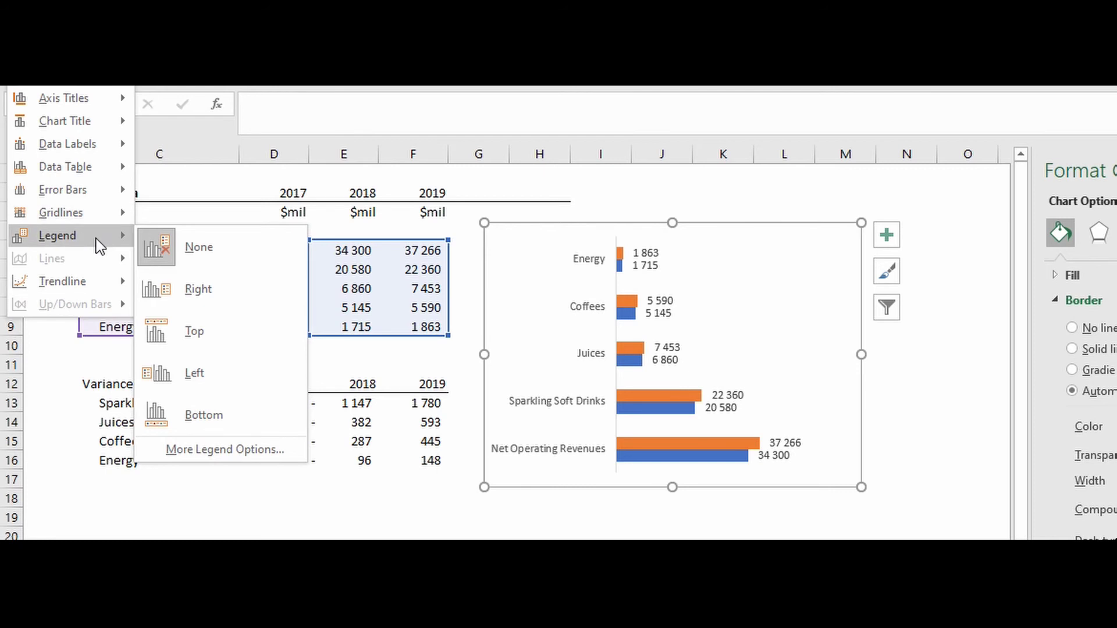
{"action": "left_click", "coordinate": [209, 421]}
Step: In Select Data, name the first series 2018 from its header cell, then edit the second
{"action": "left_click", "coordinate": [670, 473]}
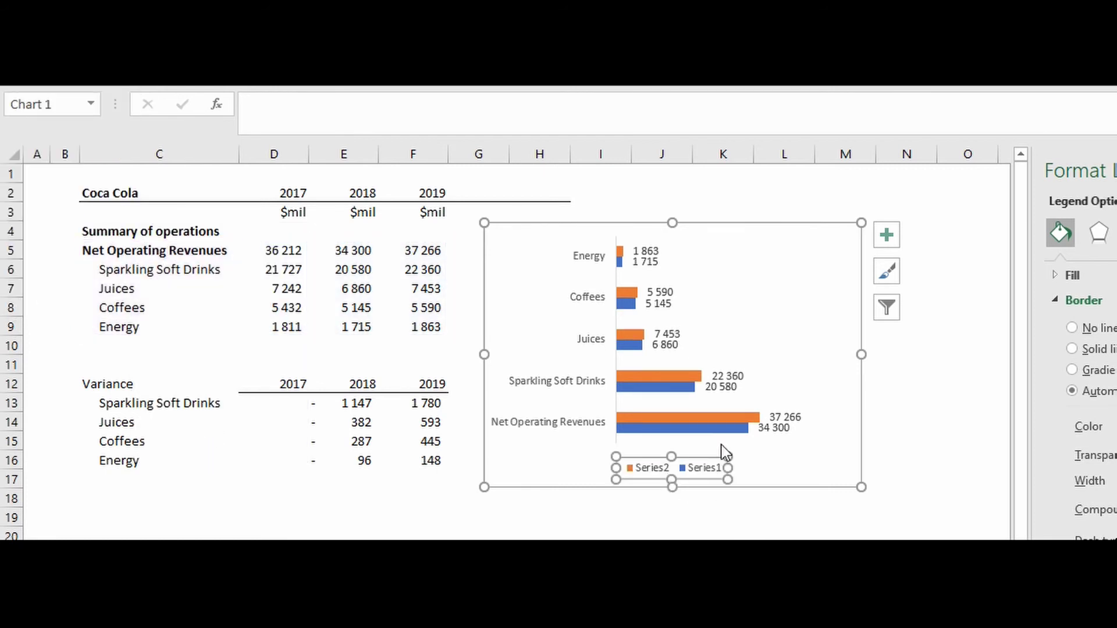
{"action": "right_click", "coordinate": [734, 235]}
{"action": "left_click", "coordinate": [734, 228]}
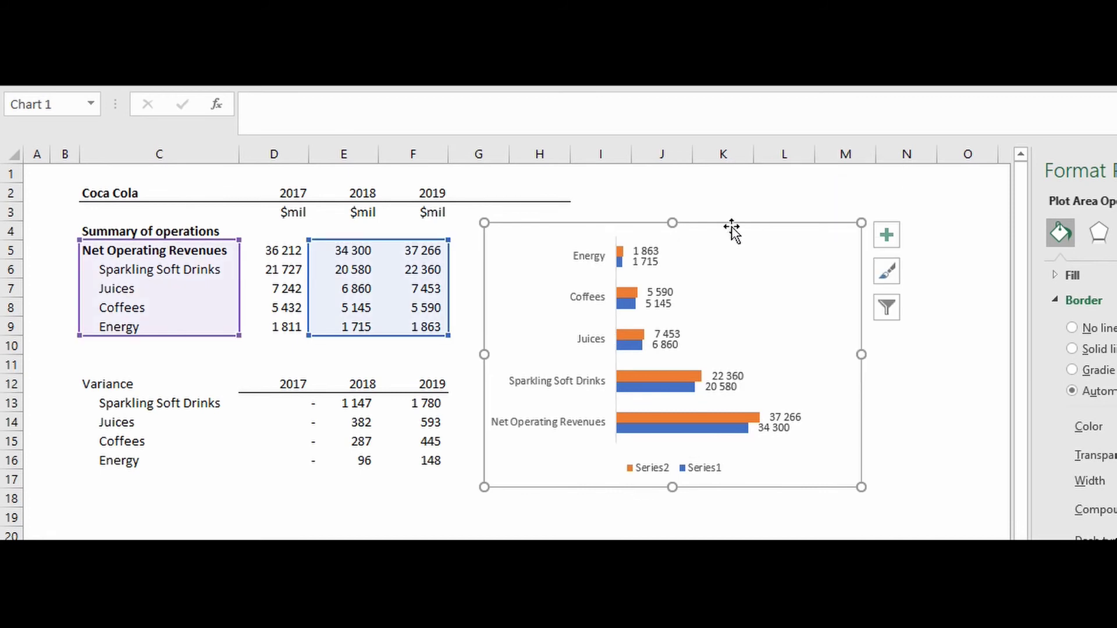
{"action": "right_click", "coordinate": [731, 227]}
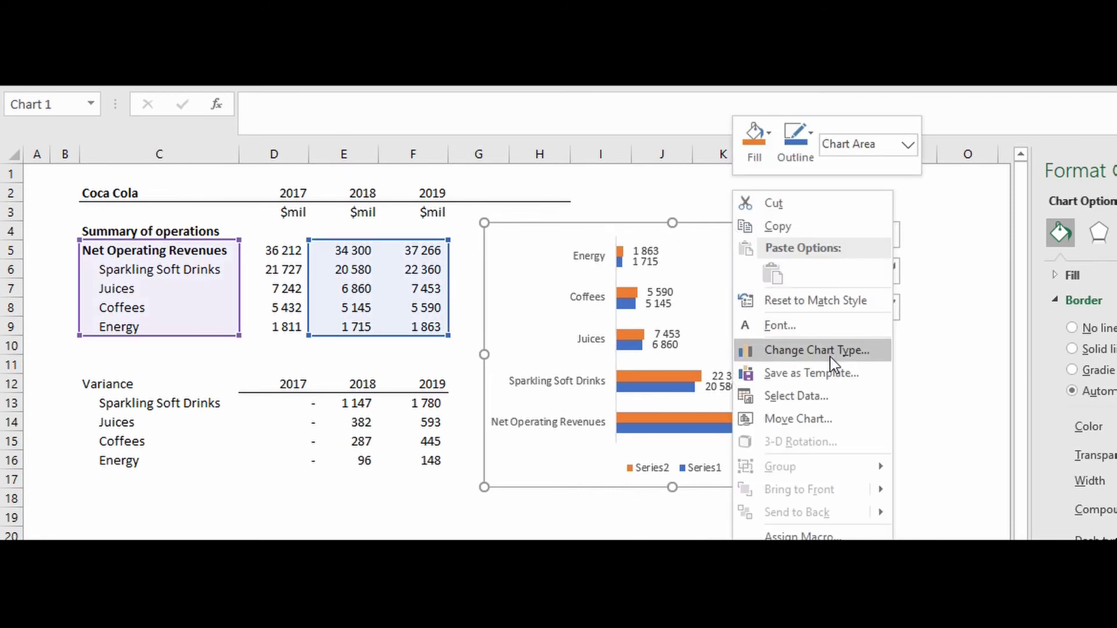
{"action": "left_click", "coordinate": [802, 397]}
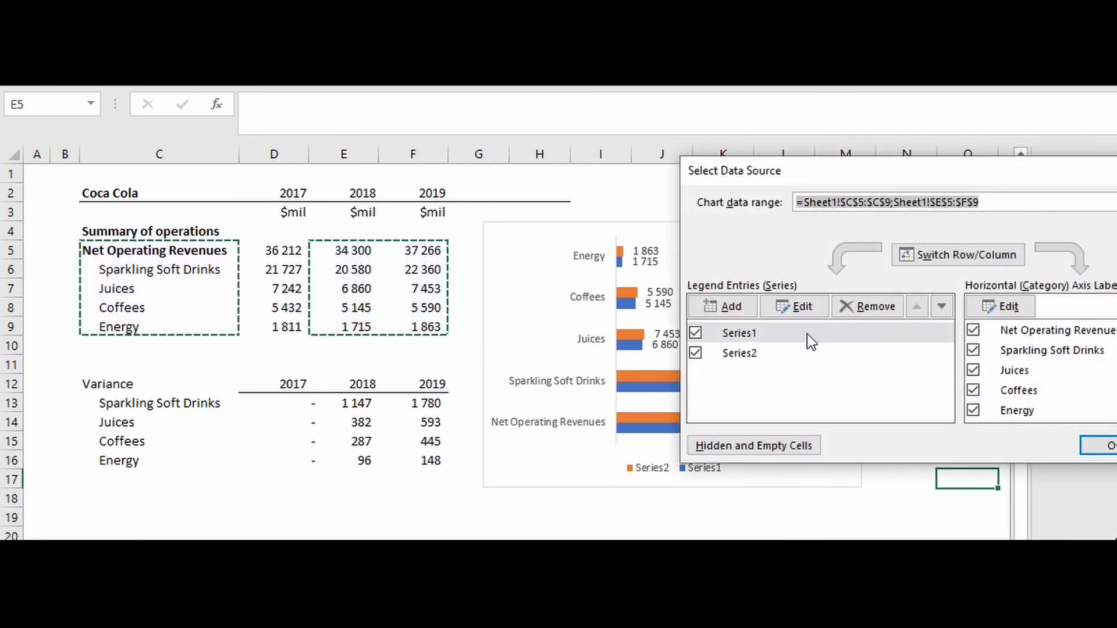
{"action": "left_click", "coordinate": [794, 307]}
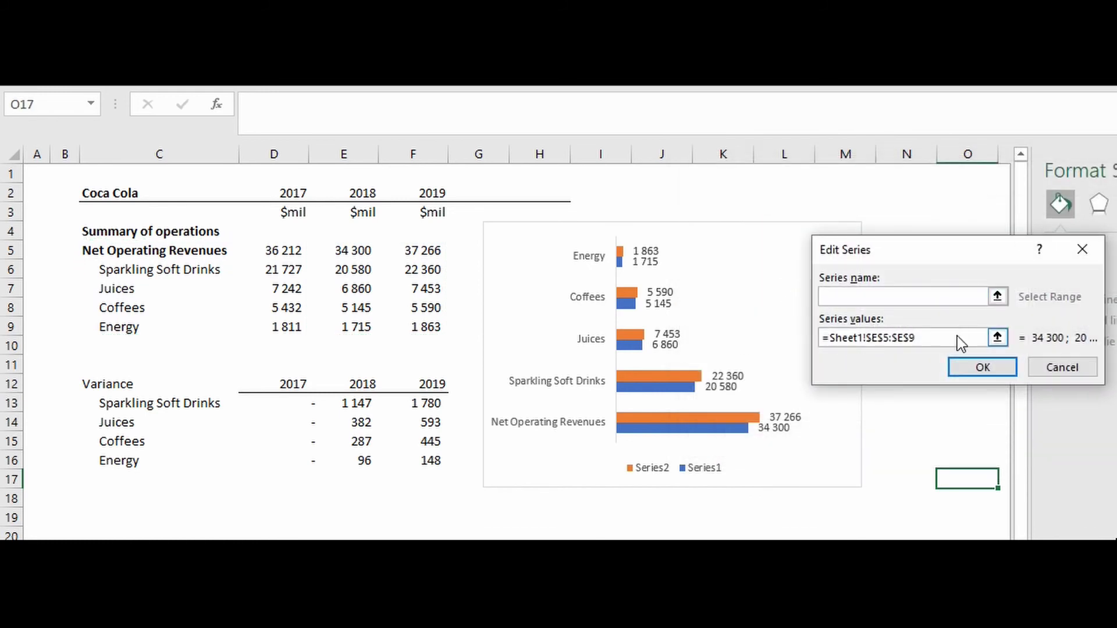
{"action": "left_click", "coordinate": [959, 337]}
{"action": "left_click", "coordinate": [943, 295]}
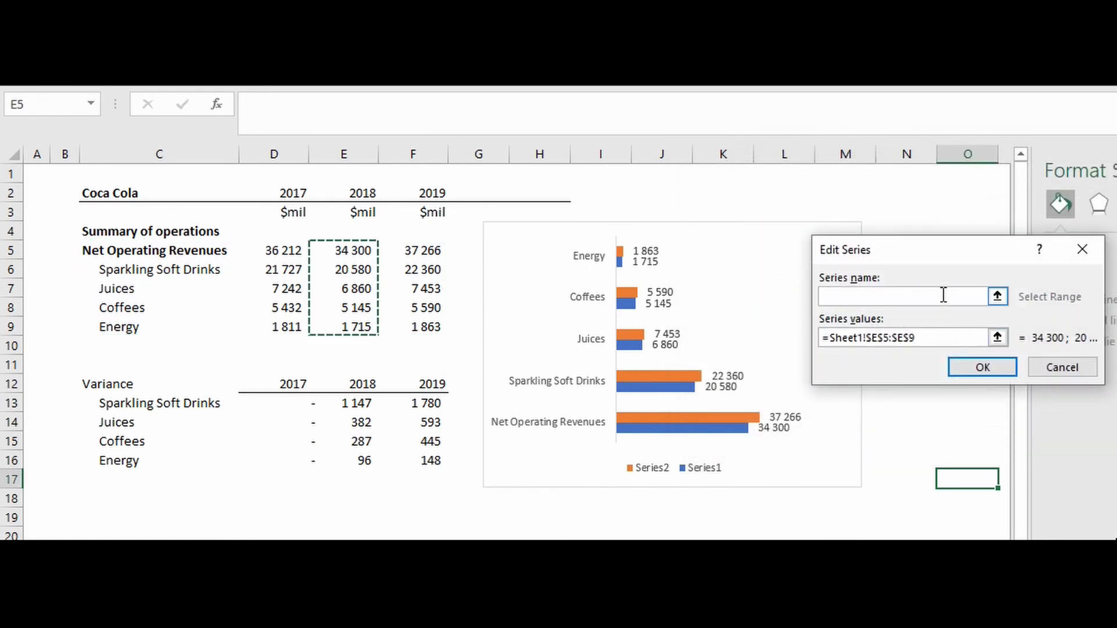
{"action": "left_click", "coordinate": [338, 193]}
{"action": "left_click", "coordinate": [997, 365]}
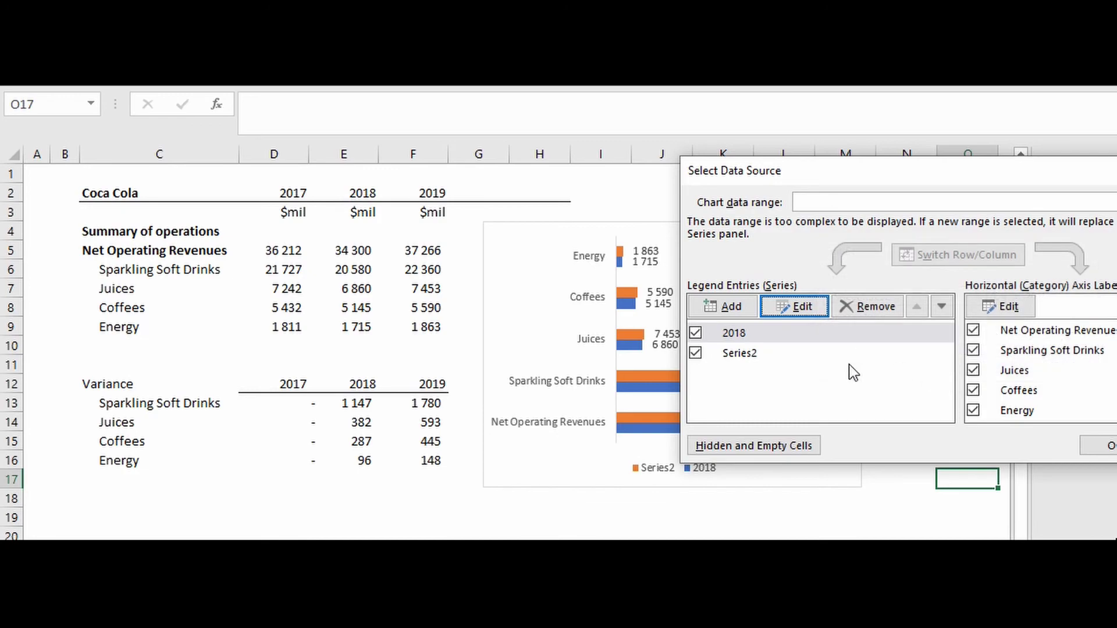
{"action": "left_click", "coordinate": [786, 352]}
{"action": "left_click", "coordinate": [794, 306]}
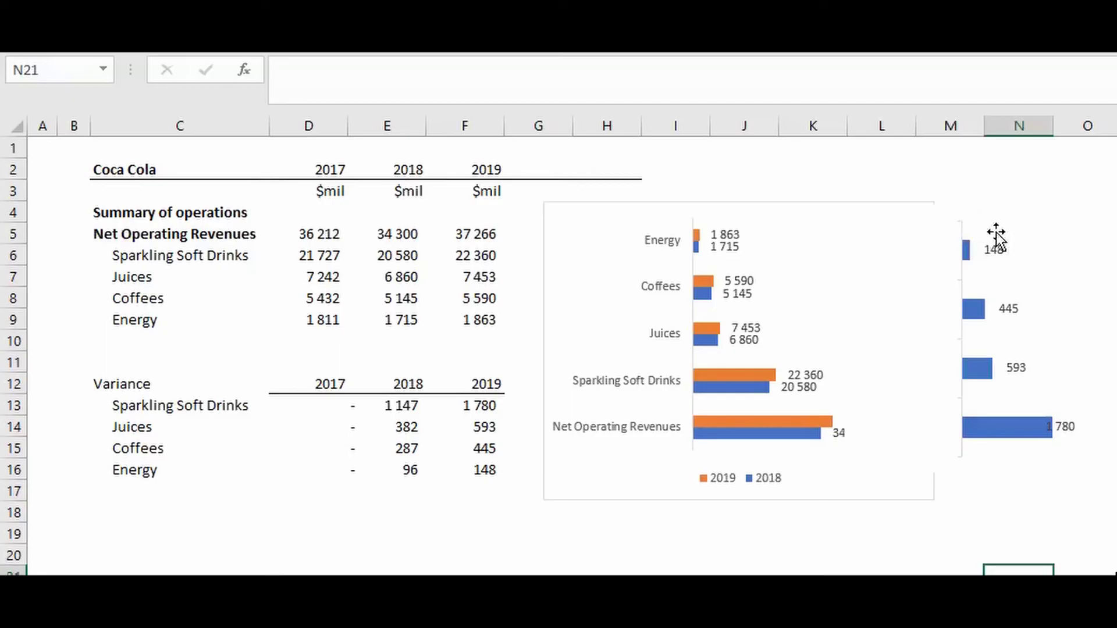
{"action": "left_click", "coordinate": [993, 227]}
{"action": "left_click", "coordinate": [982, 235]}
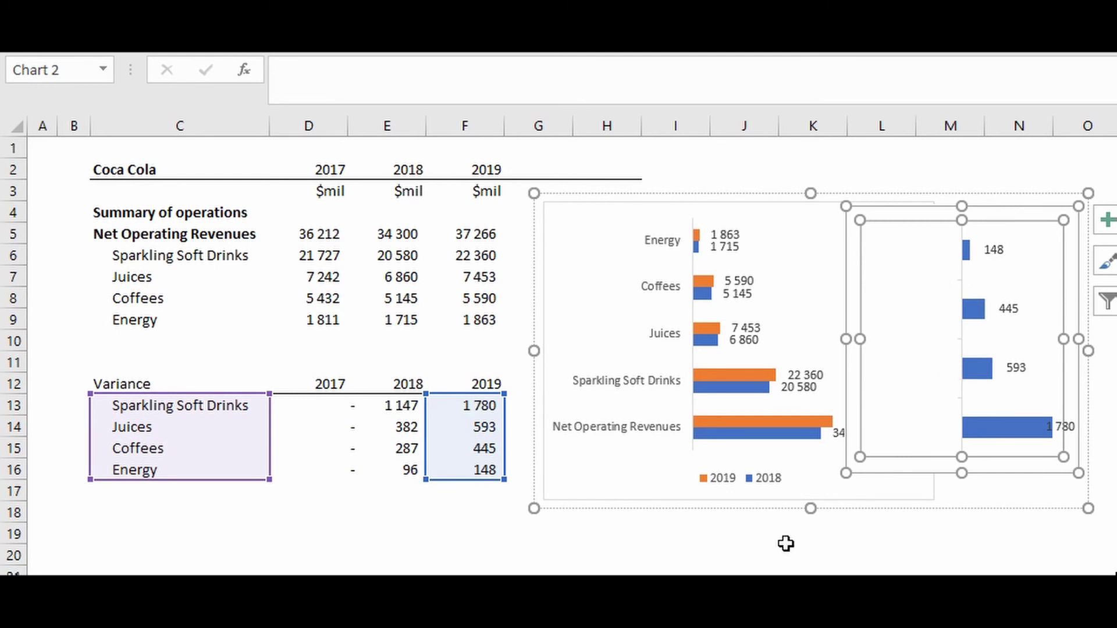
{"action": "left_click", "coordinate": [914, 172]}
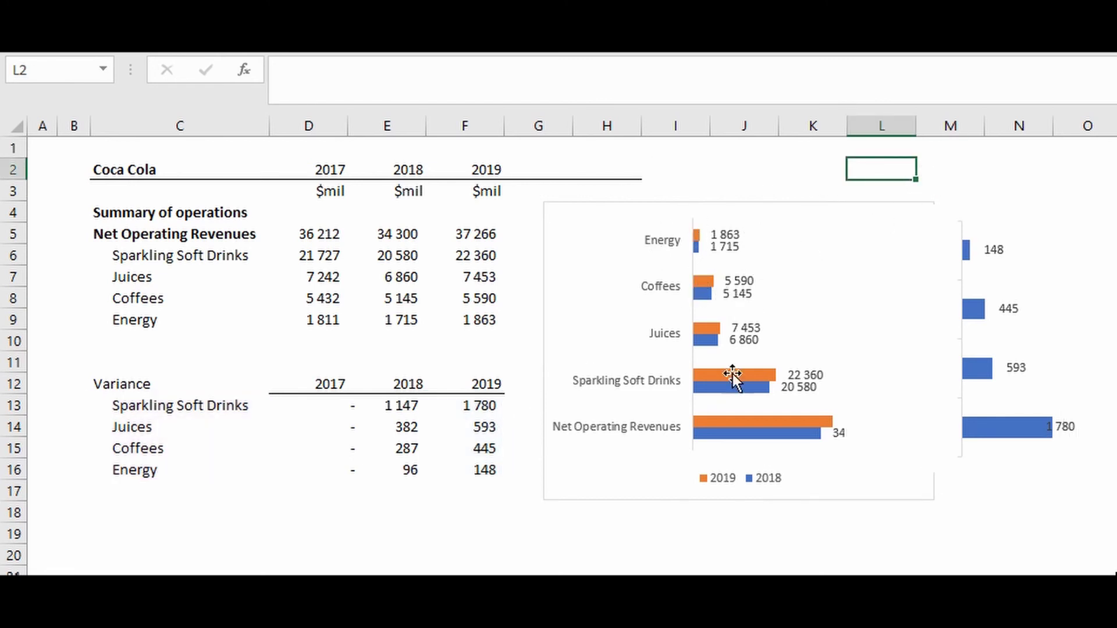
Step: Shrink the variance chart, then start the product chart's data range at row 6 to drop Net Operating Revenues
{"action": "mouse_move", "coordinate": [702, 298]}
{"action": "left_click", "coordinate": [1044, 368]}
{"action": "left_click", "coordinate": [993, 328]}
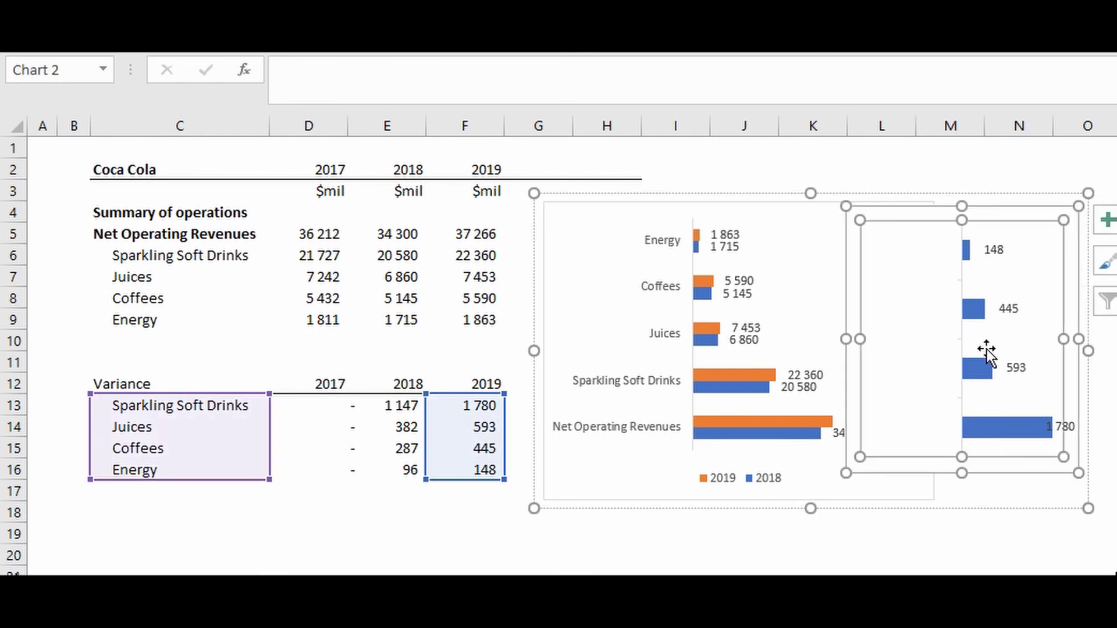
{"action": "left_click_drag", "start_coordinate": [1075, 474], "coordinate": [1029, 411]}
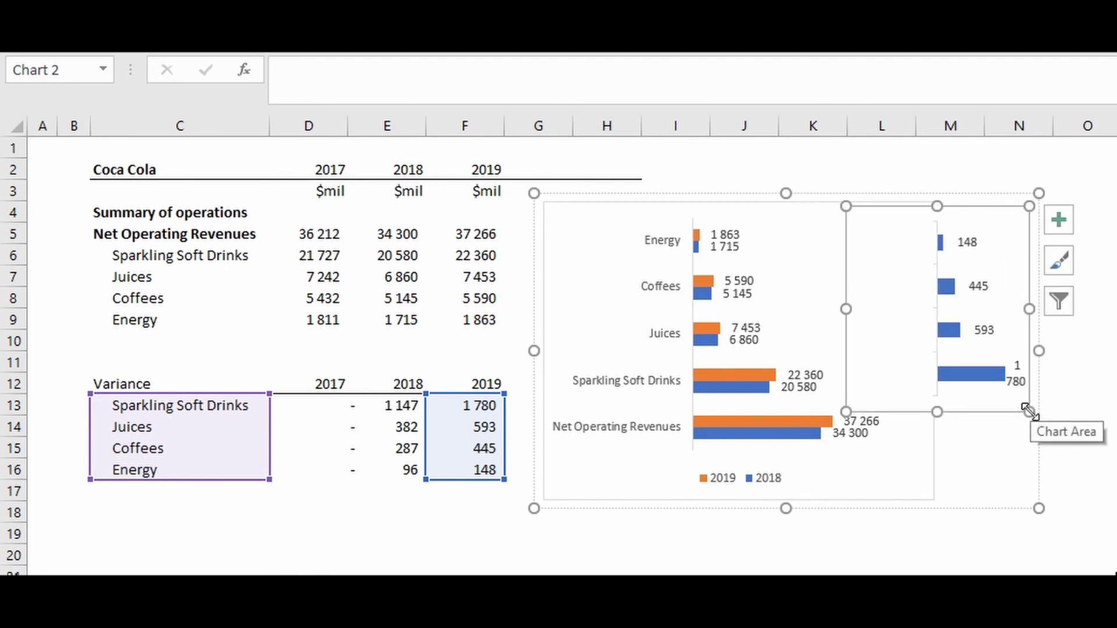
{"action": "left_click", "coordinate": [780, 259]}
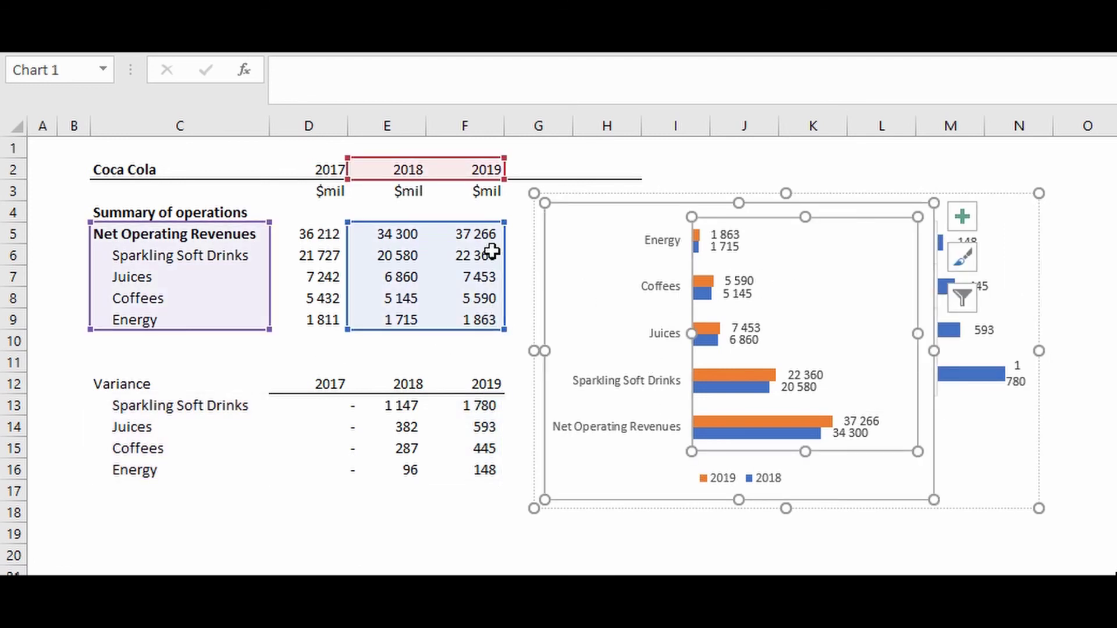
{"action": "left_click_drag", "start_coordinate": [502, 221], "coordinate": [504, 242]}
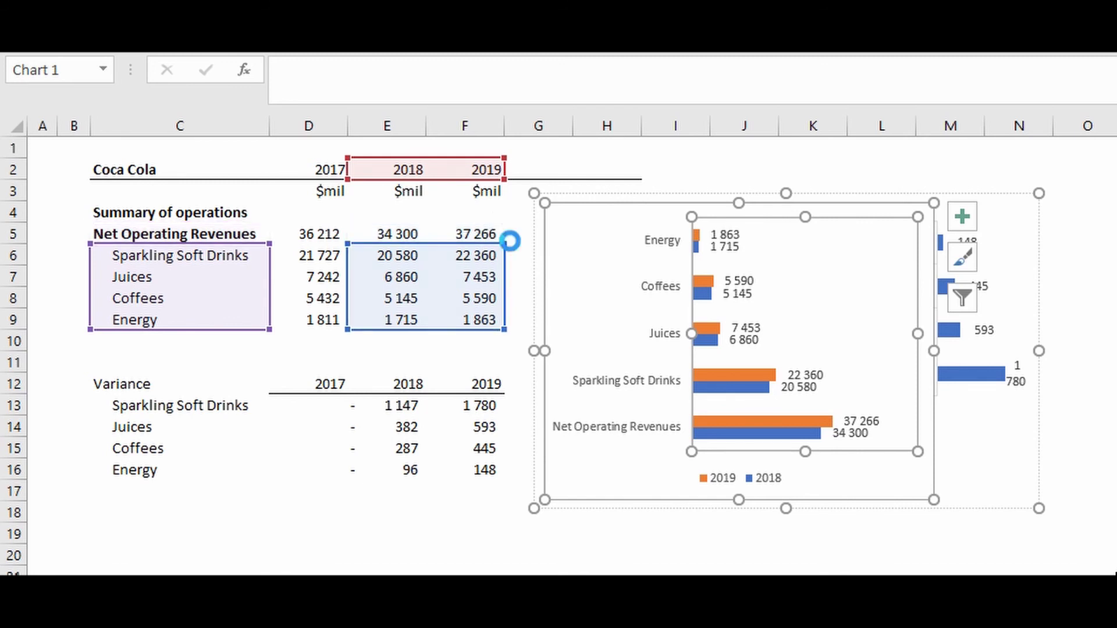
Step: Enlarge the variance chart back so 1 780 displays unwrapped, then deselect the charts
{"action": "left_click", "coordinate": [993, 343]}
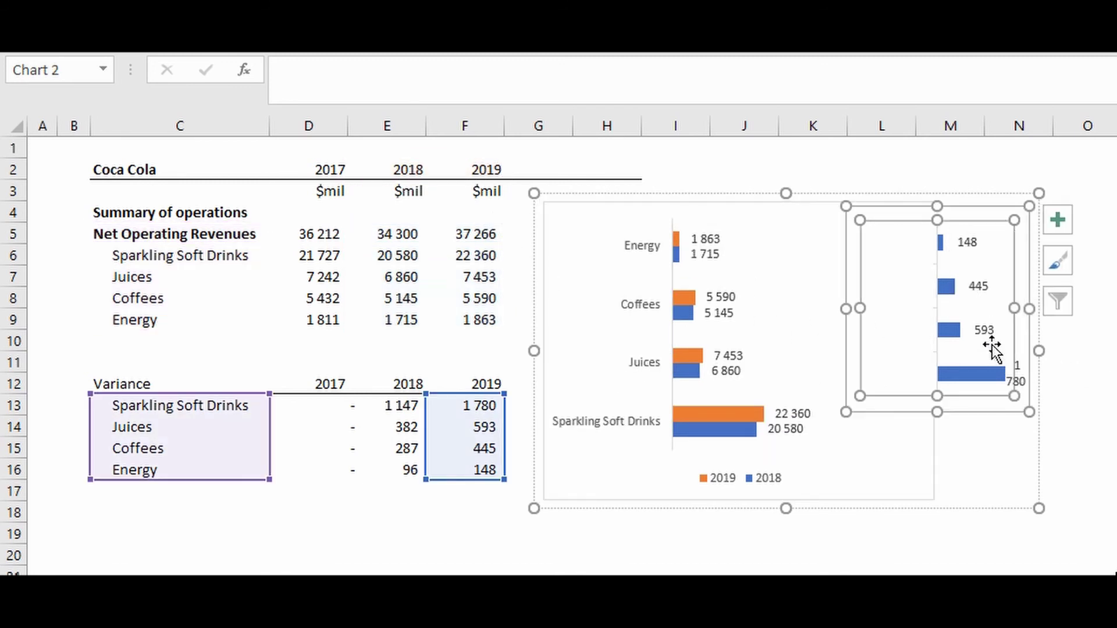
{"action": "left_click_drag", "start_coordinate": [1029, 412], "coordinate": [1069, 471]}
{"action": "left_click", "coordinate": [964, 574]}
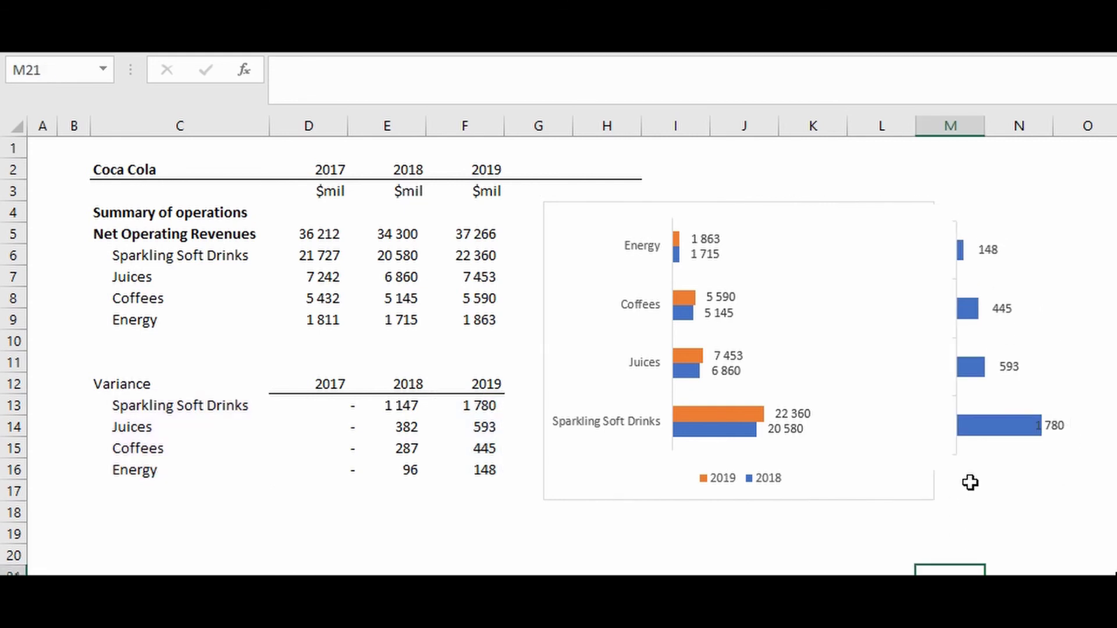